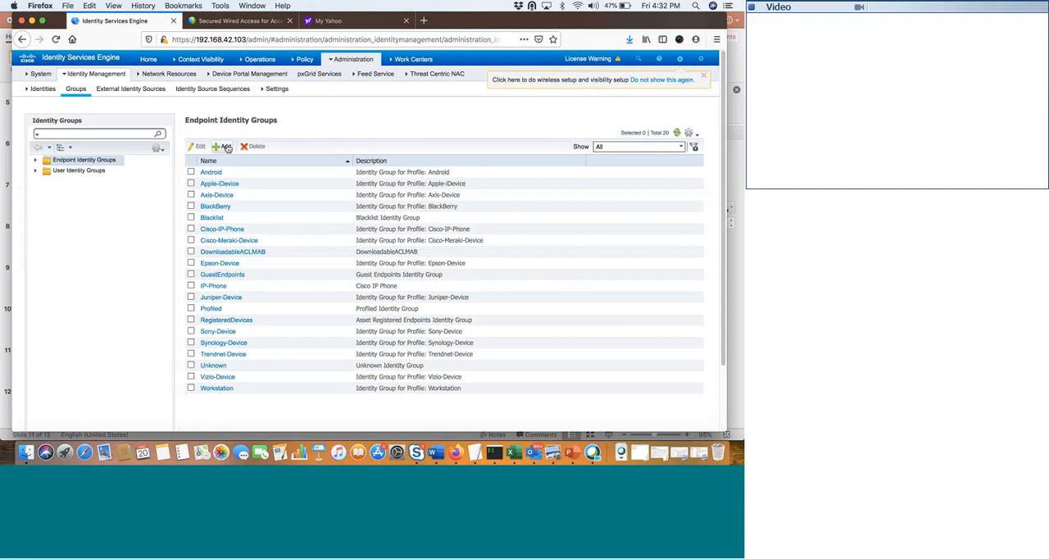
- Open the DownloadableACLMAB endpoint identity group and review the endpoints available to add, without adding any
click(232, 252)
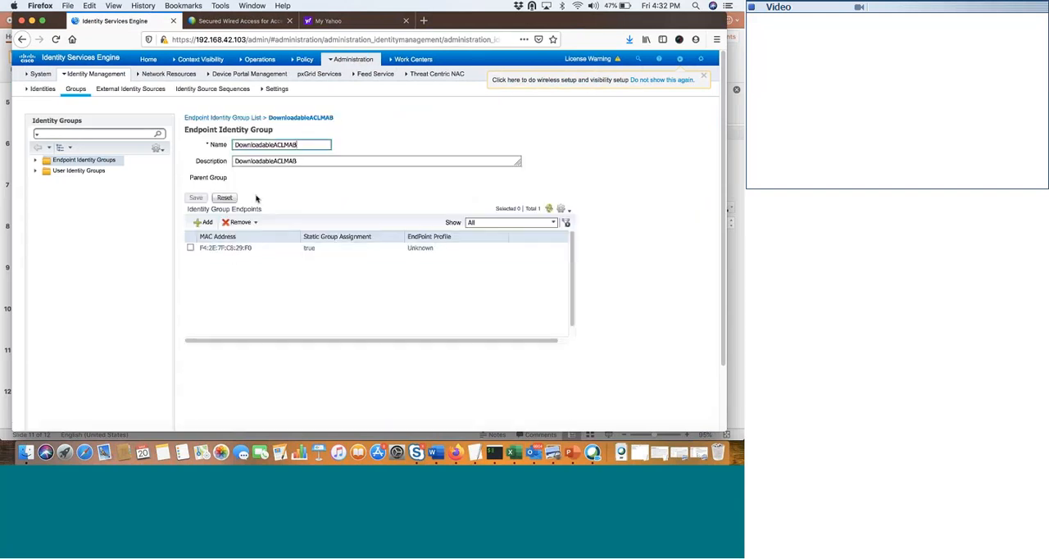
click(205, 223)
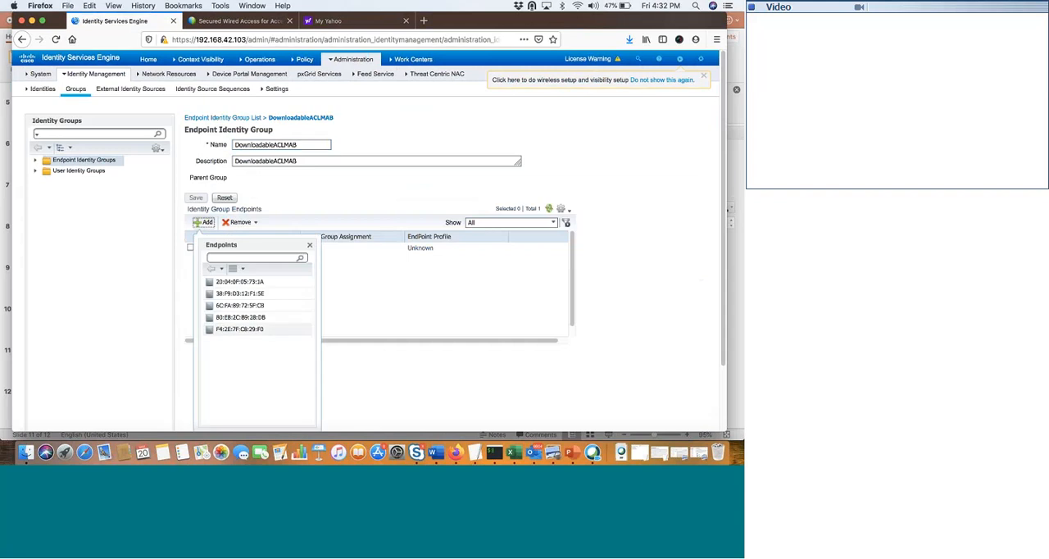
click(311, 248)
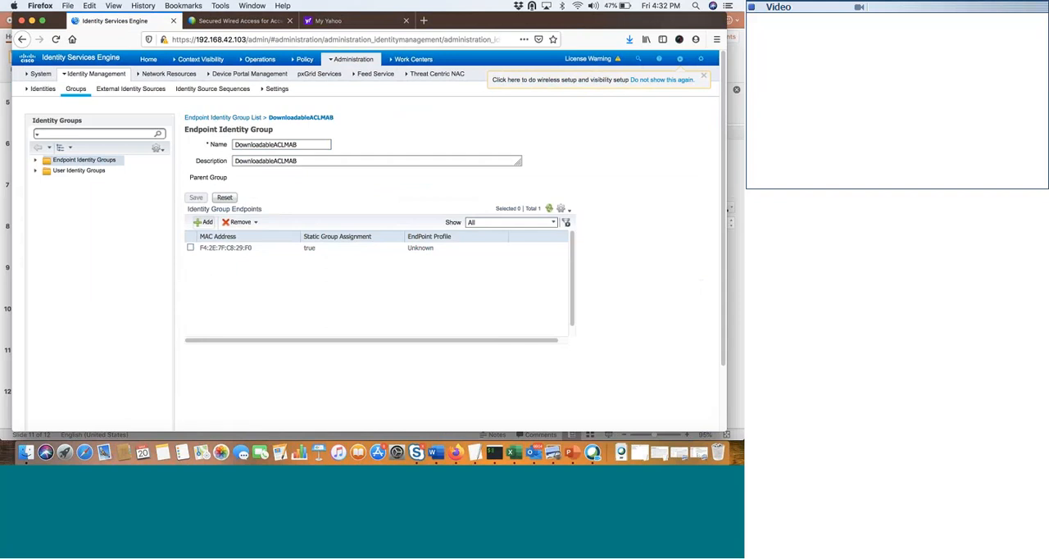
- Check the outline slide in PowerPoint, return to Firefox, and review the VLAN setting of the authorization profile Pica8-mab-vlan-profile
click(573, 453)
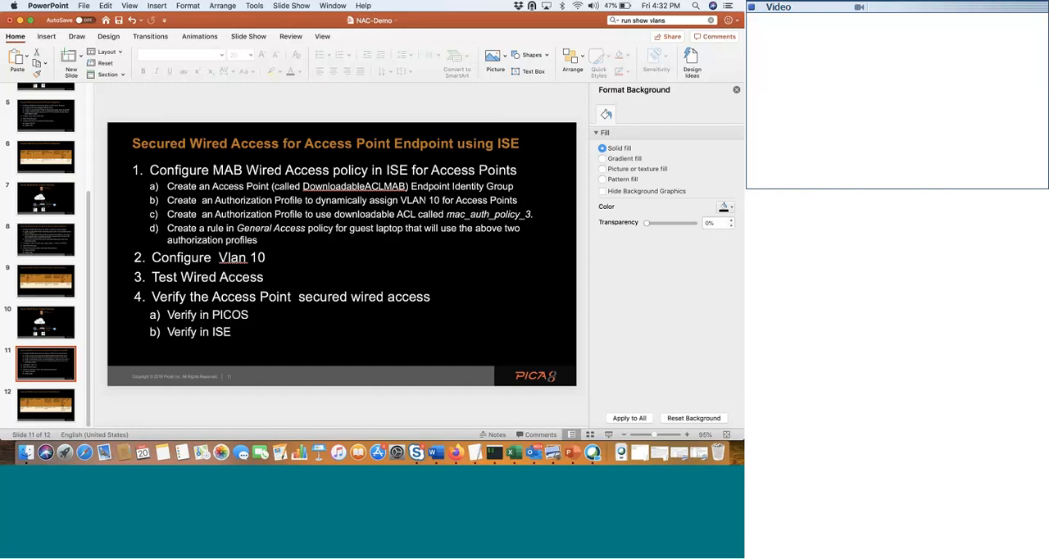
click(456, 452)
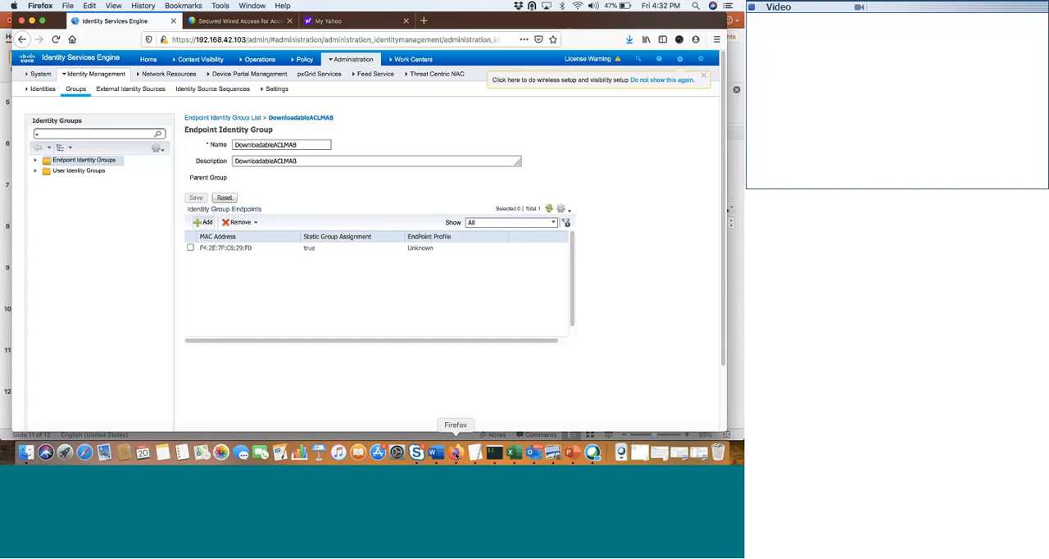
mouse_move(311, 58)
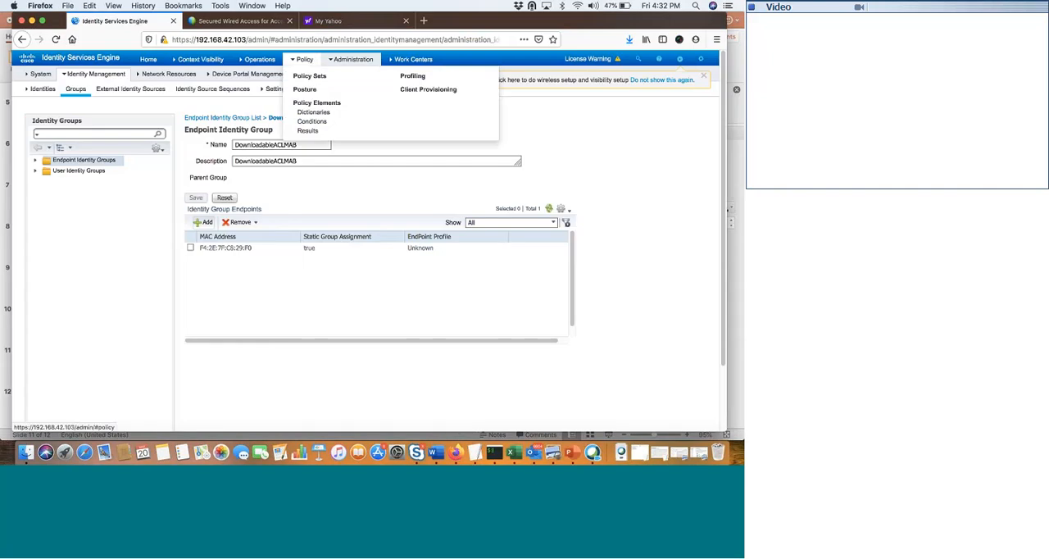
click(310, 132)
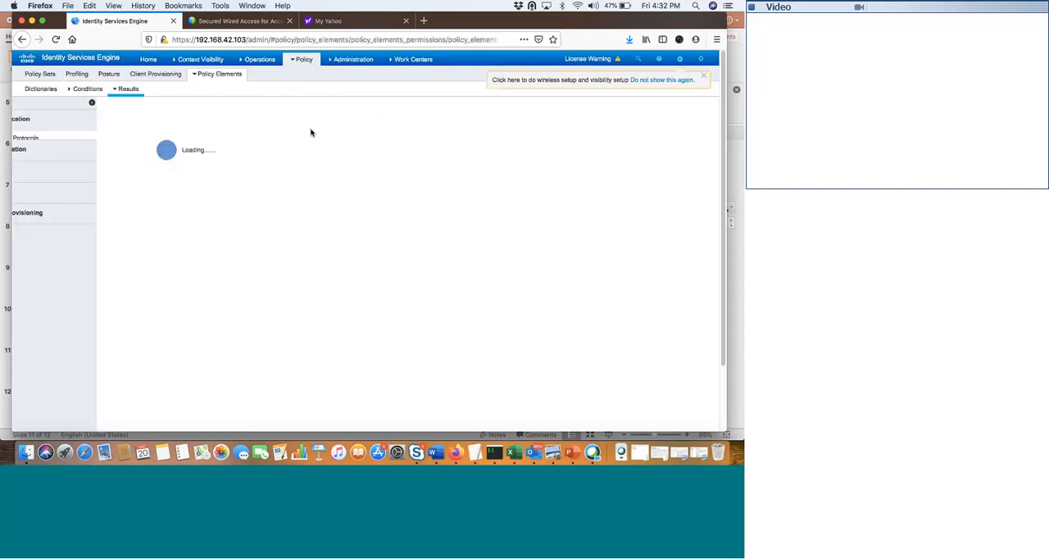
click(45, 154)
click(46, 160)
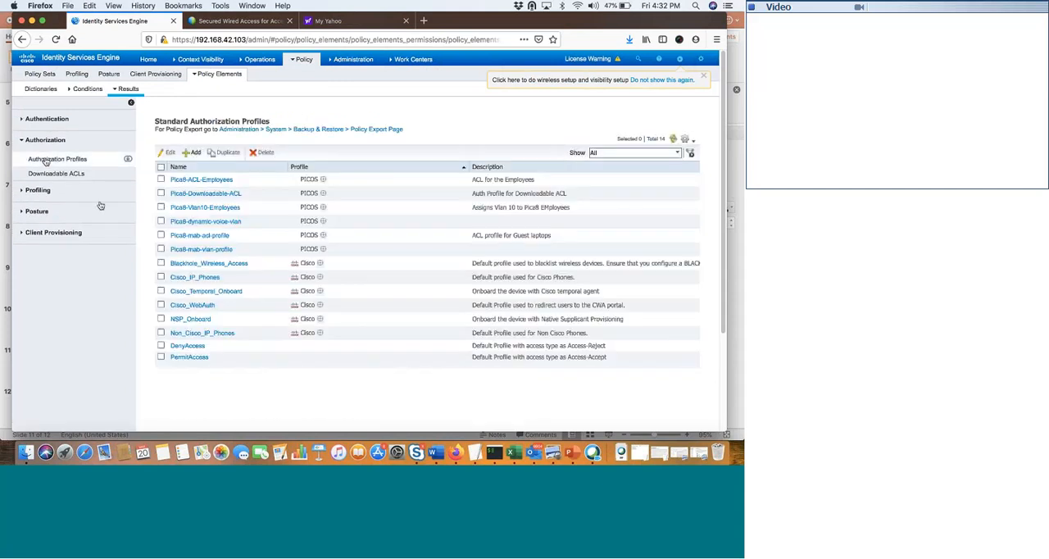
click(214, 252)
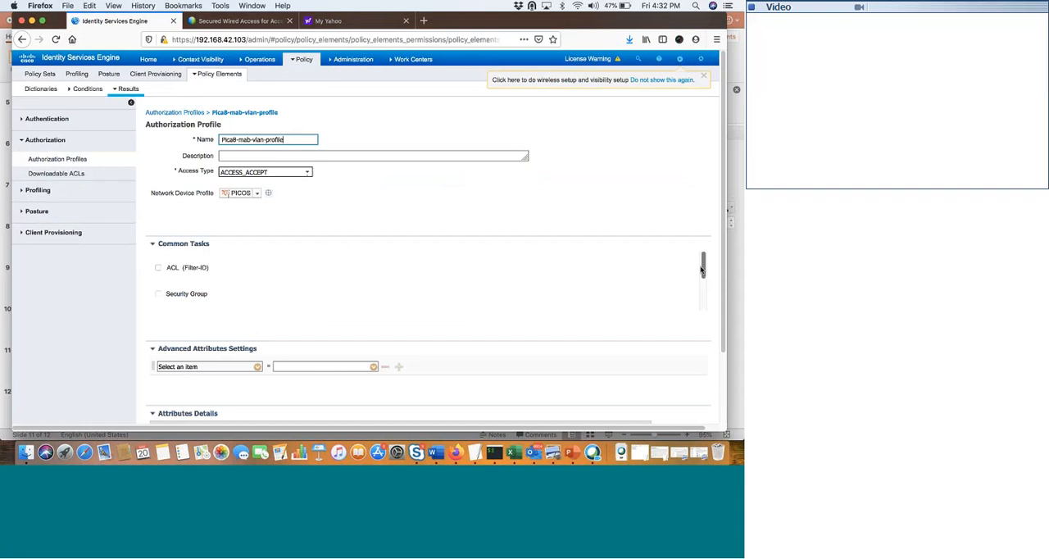
scroll(703, 269, down, 2)
scroll(703, 279, down, 1)
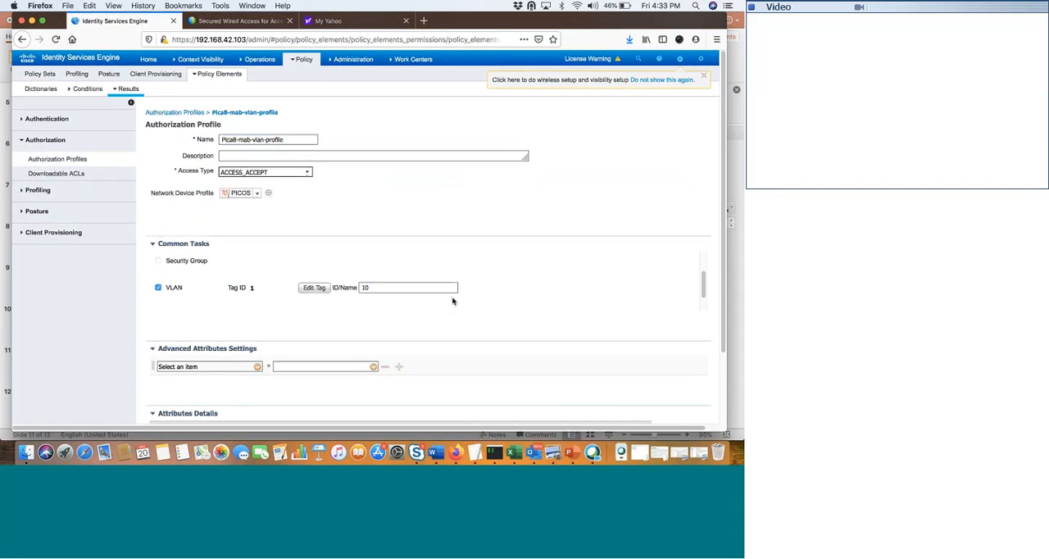
- Open the authorization profile Pica8-Downloadable-ACL and examine its common tasks, advanced attributes and attribute details
click(305, 63)
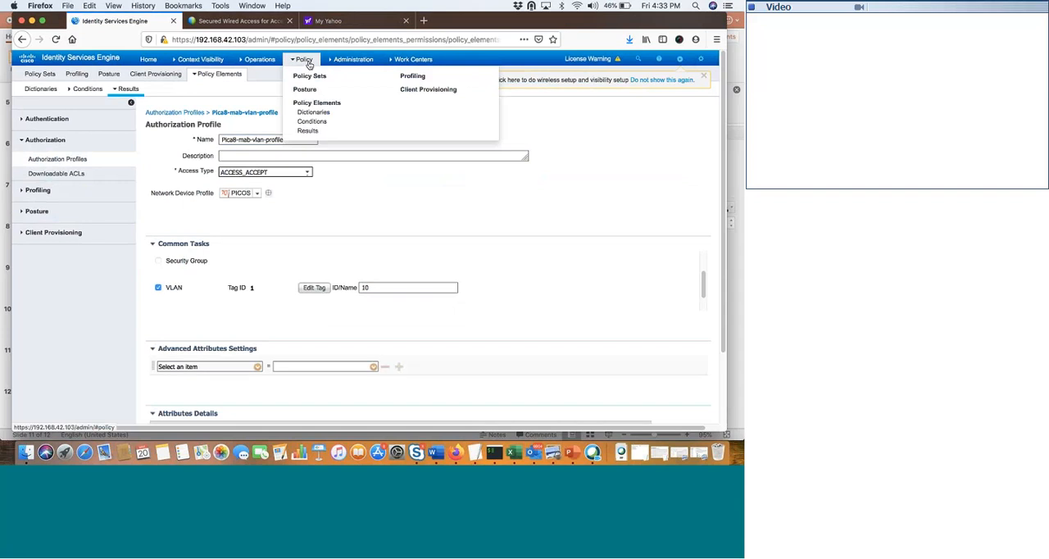
click(309, 131)
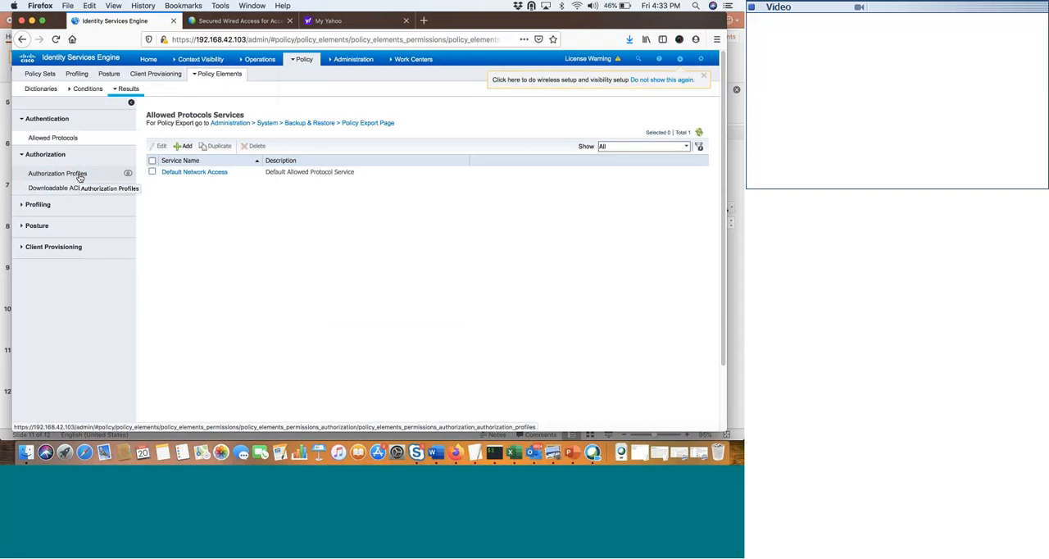
click(80, 176)
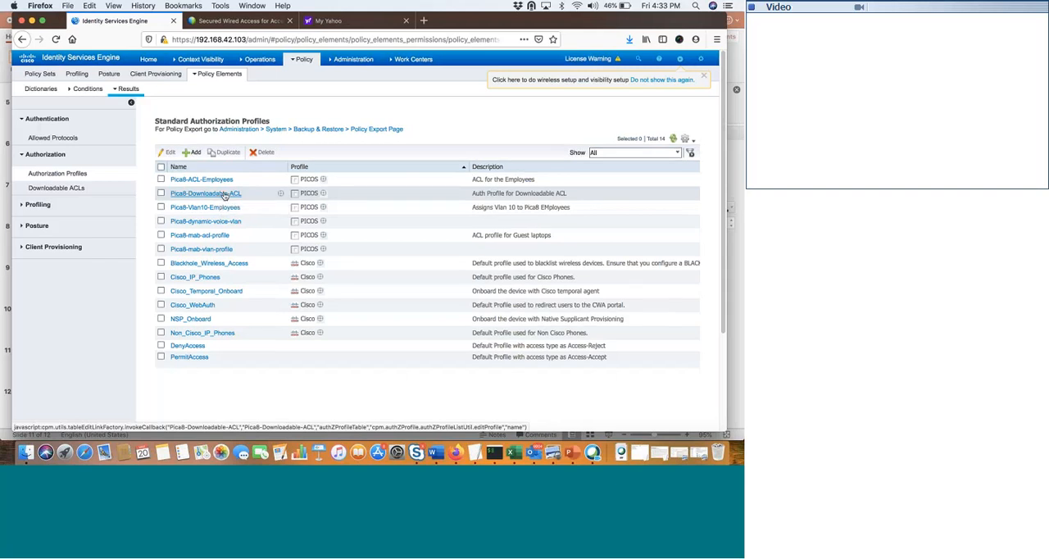
click(224, 194)
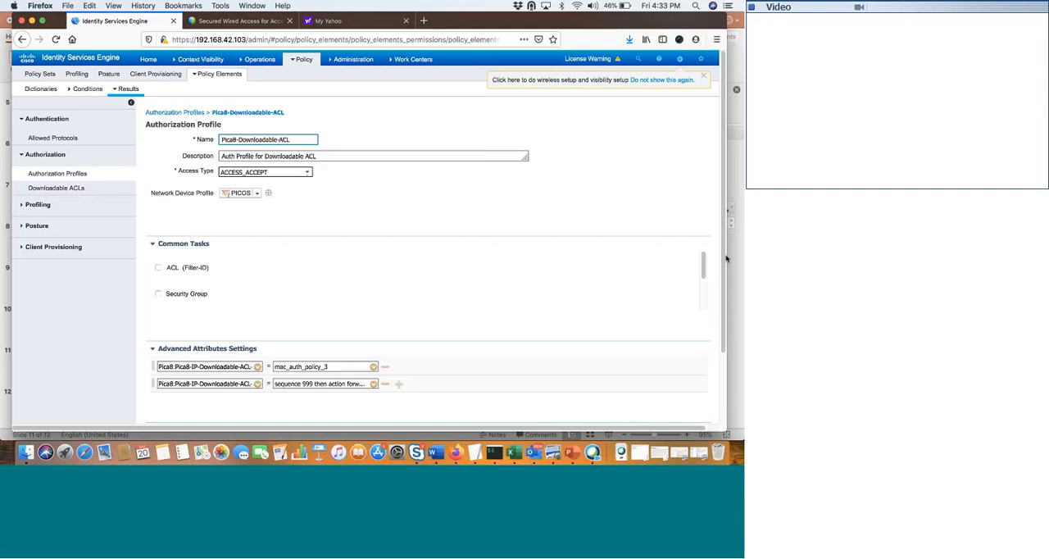
drag(703, 264, 697, 320)
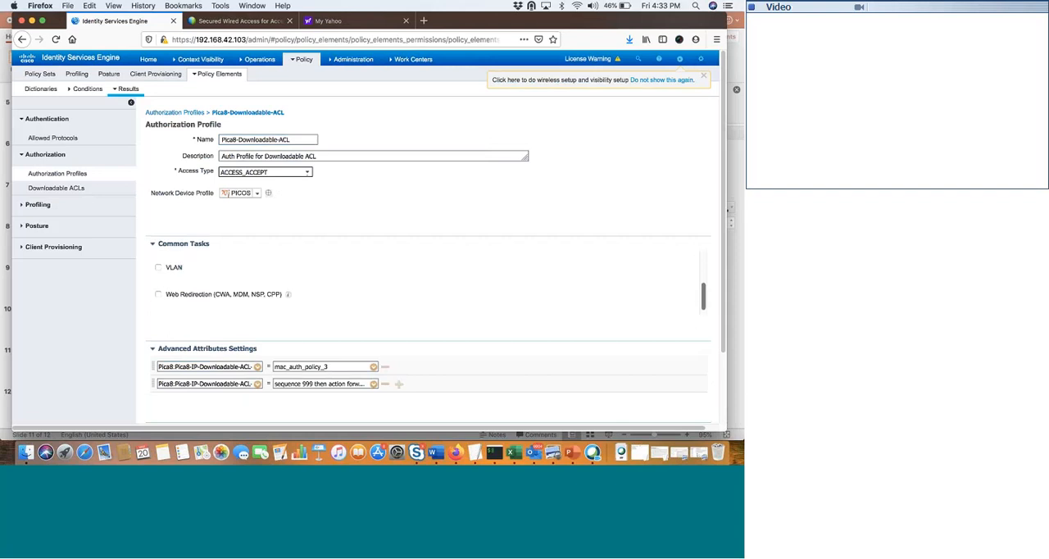
scroll(696, 316, up, 3)
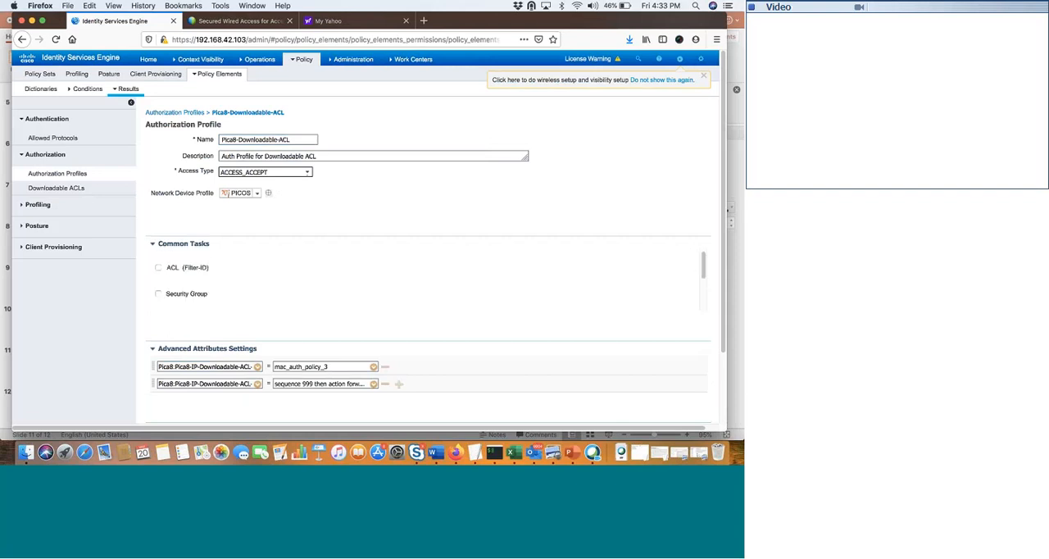
drag(722, 314, 722, 395)
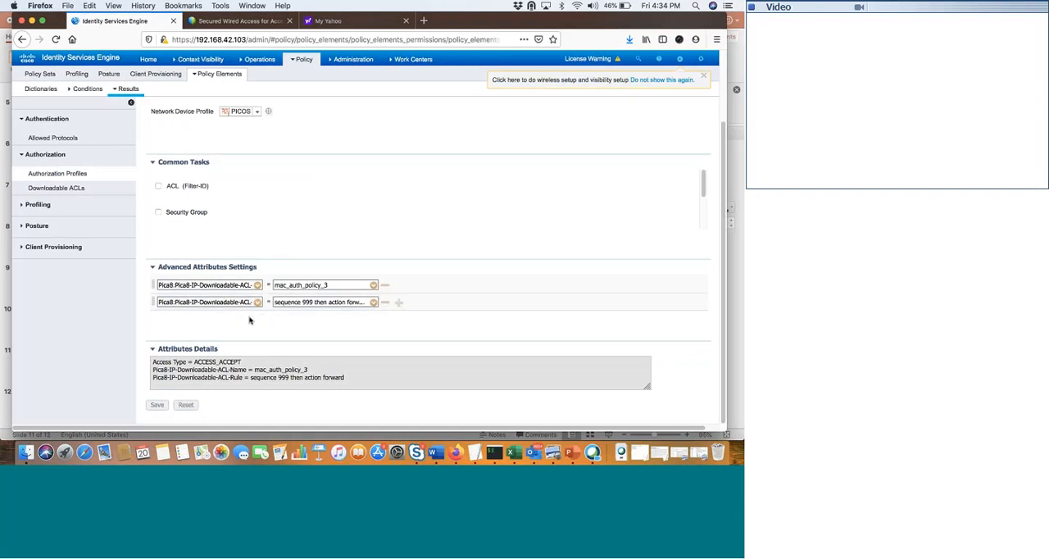
- Add an empty row to the profile's advanced attributes settings and remove it again
click(399, 304)
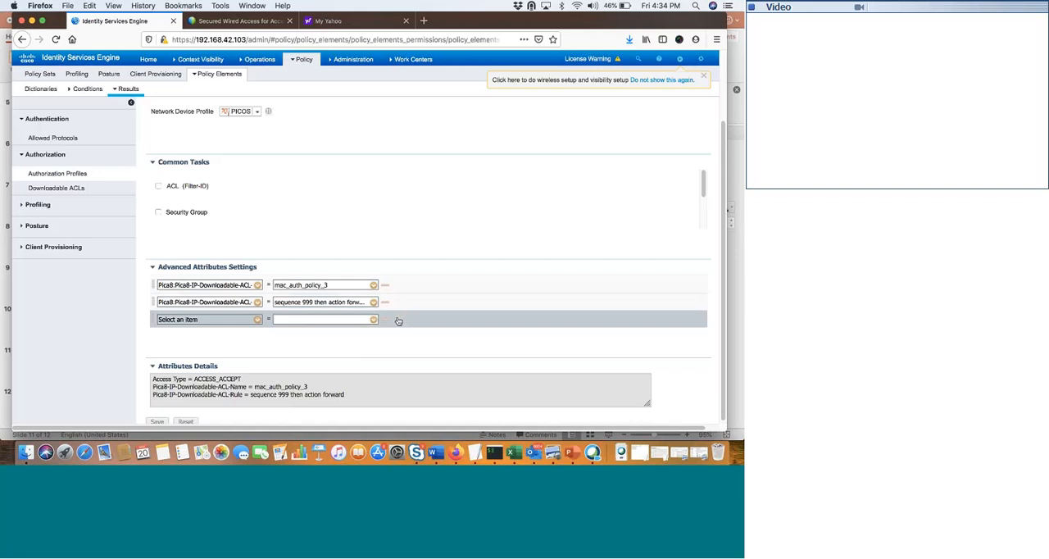
click(398, 320)
click(386, 319)
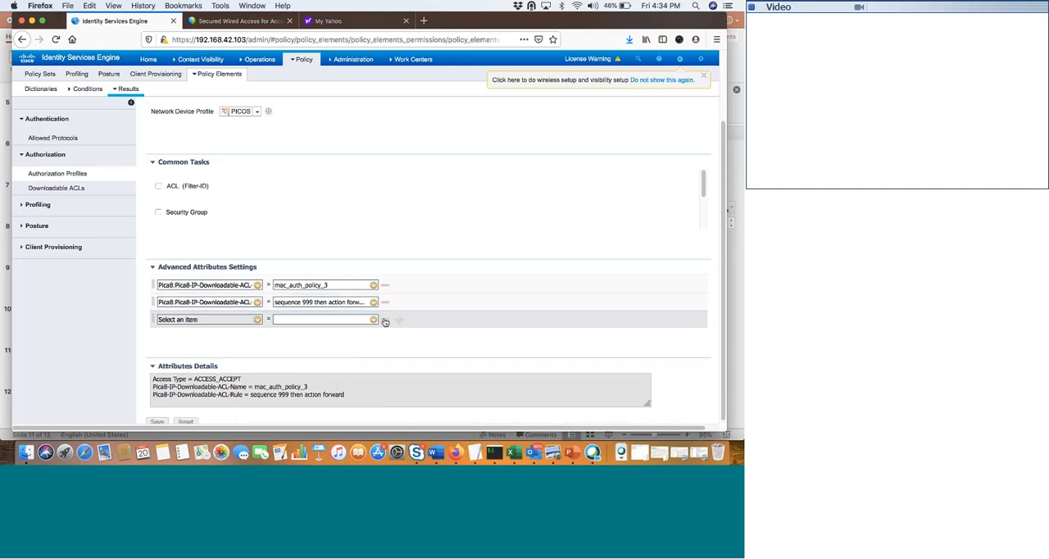
click(386, 319)
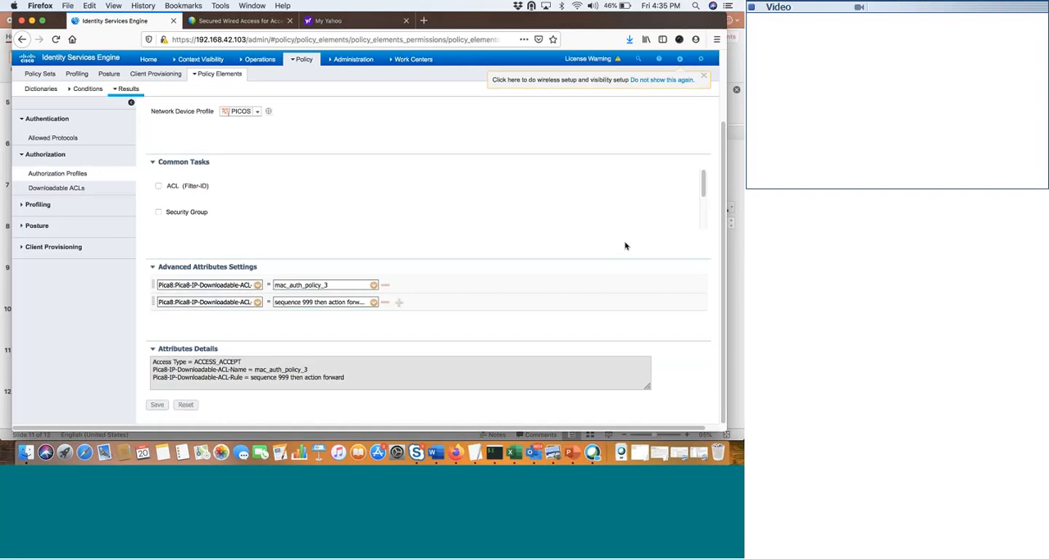
- Switch to PowerPoint and replace "guest laptop" with "Access Point" in item d of the outline slide
click(572, 452)
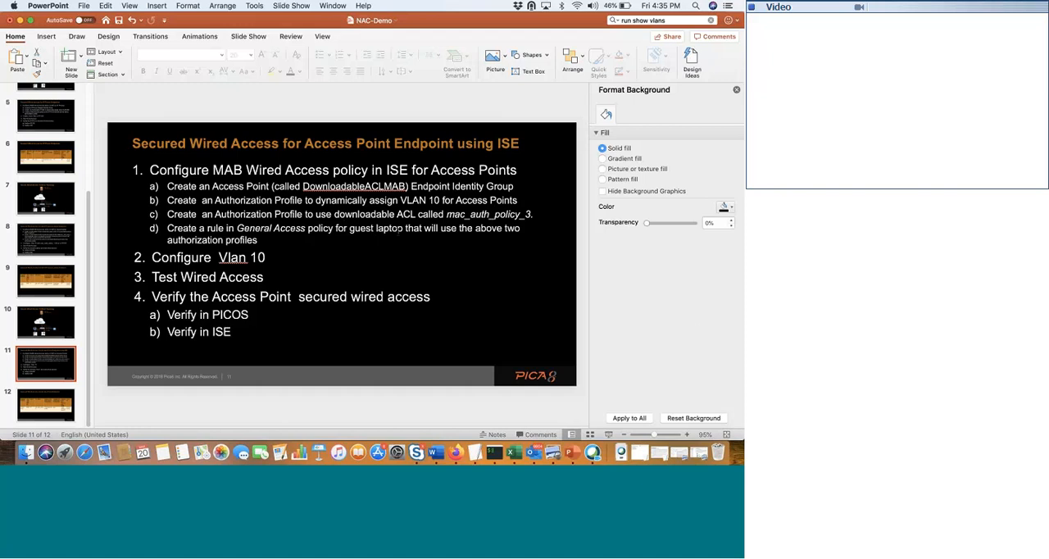
click(403, 228)
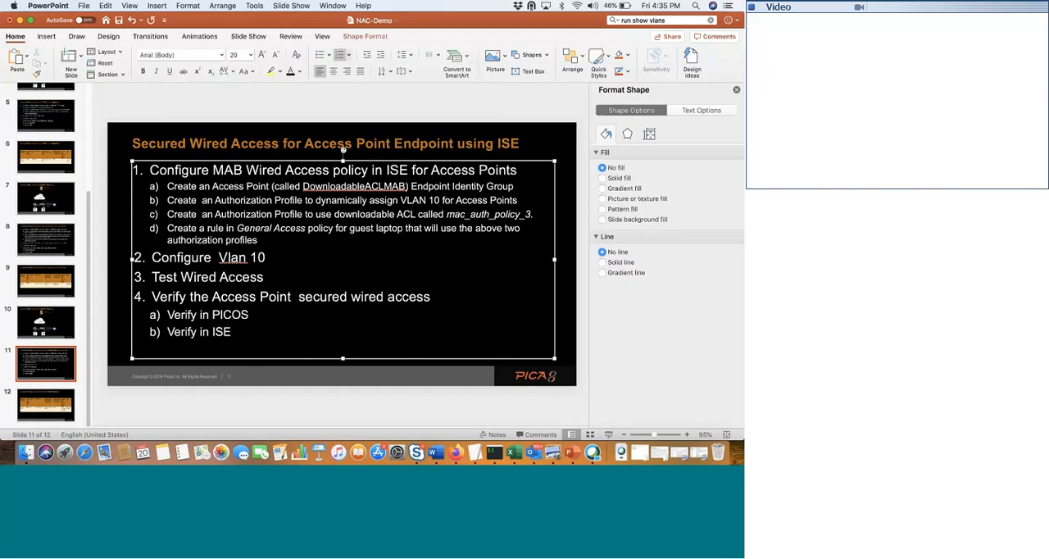
key(BackSpace)
key(BackSpace)
key(BackSpace)
key(BackSpace)
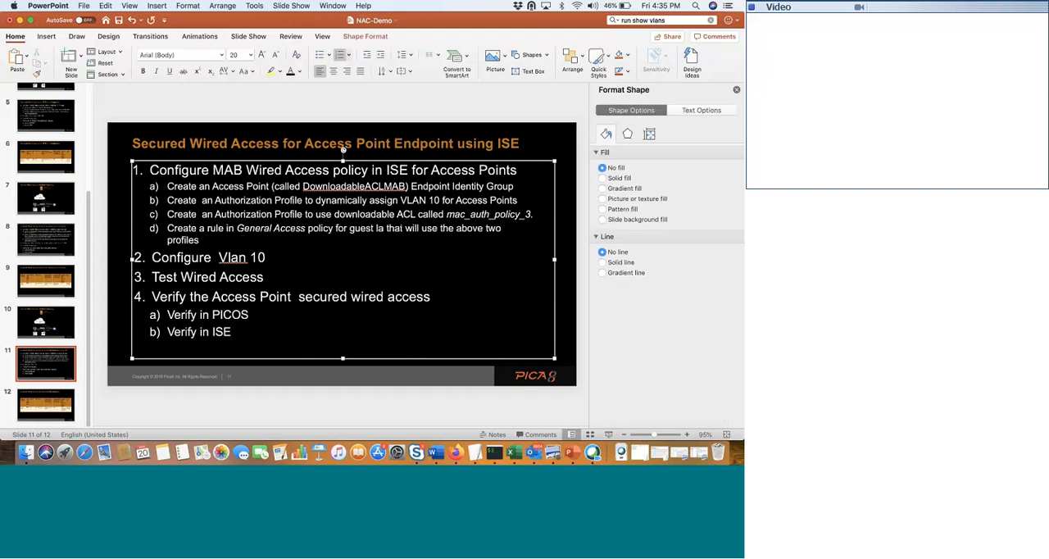
key(BackSpace)
key(BackSpace)
key(BackSpace)
key(BackSpace)
key(BackSpace)
key(BackSpace)
key(BackSpace)
key(BackSpace)
text(A)
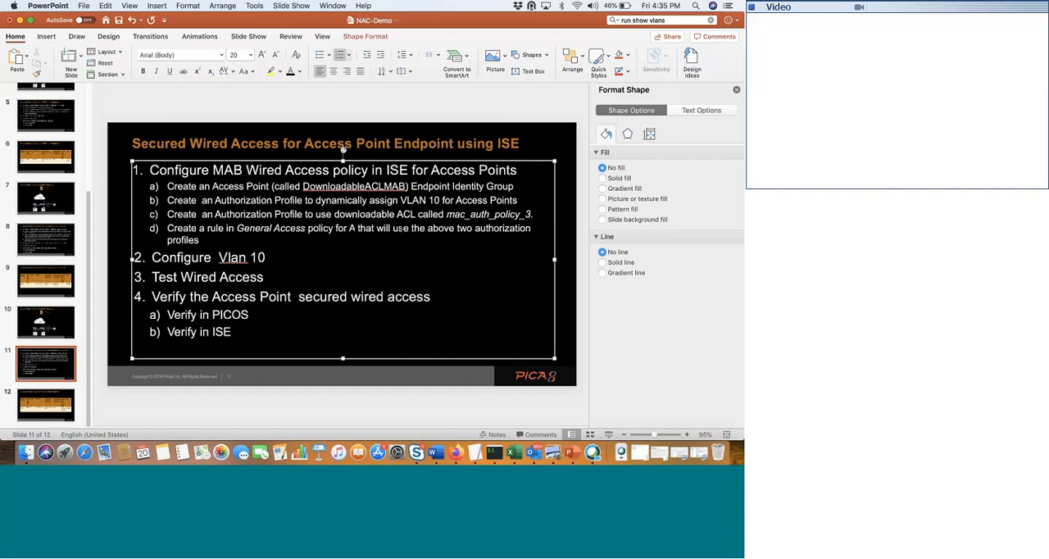
text(ccess P)
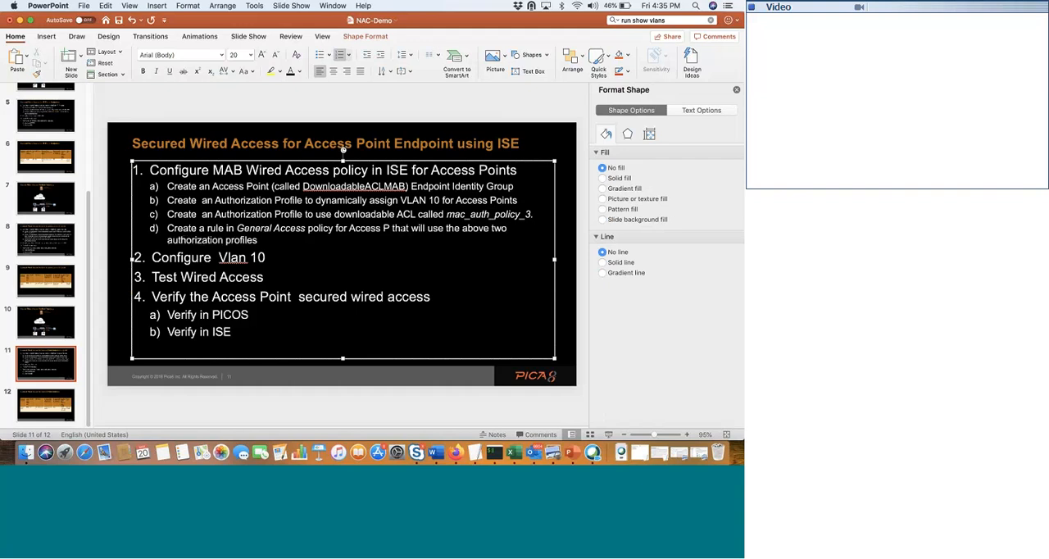
text(oint)
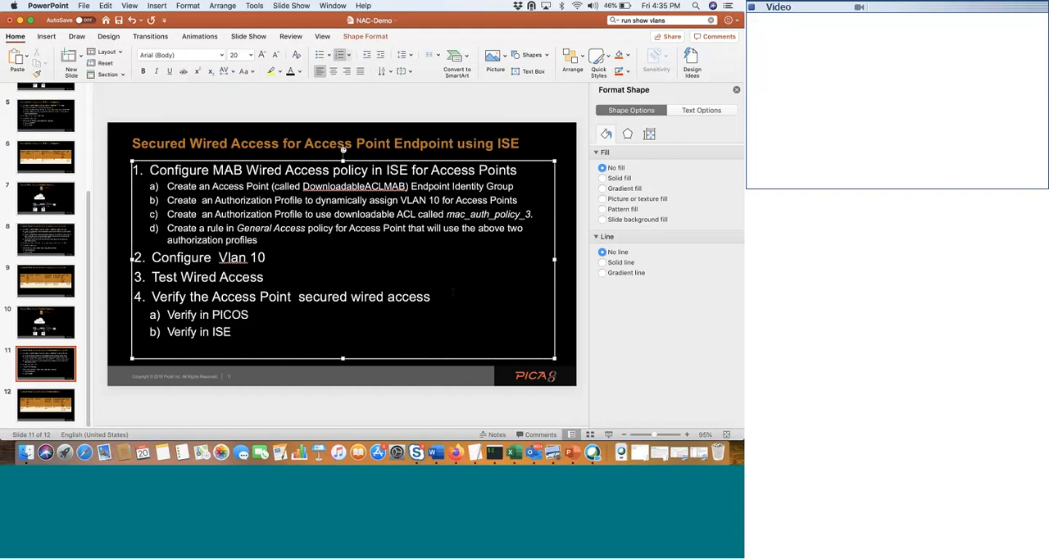
- Return to Firefox, open the General Access policy set, and review the options of its default authentication rule
click(459, 452)
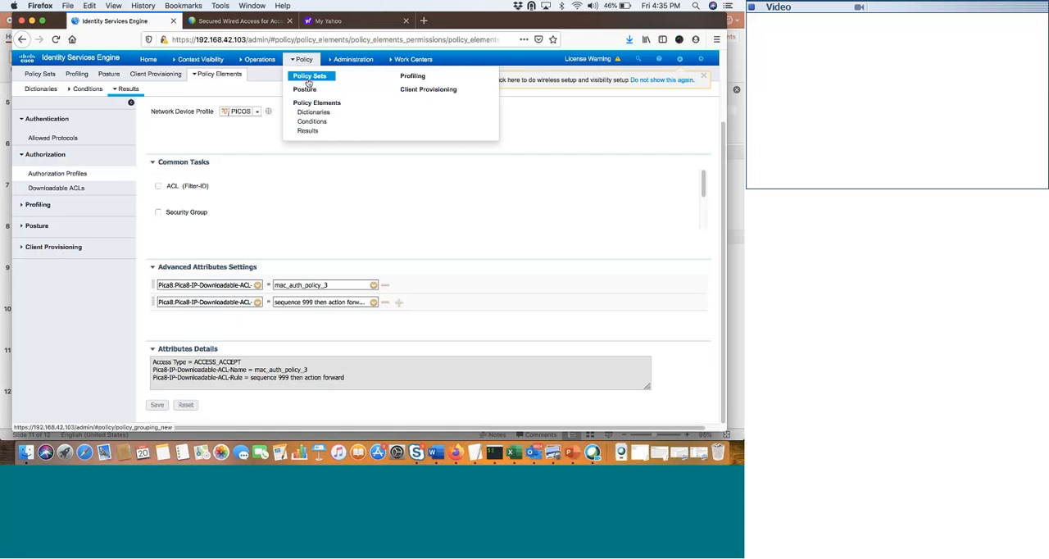
click(309, 77)
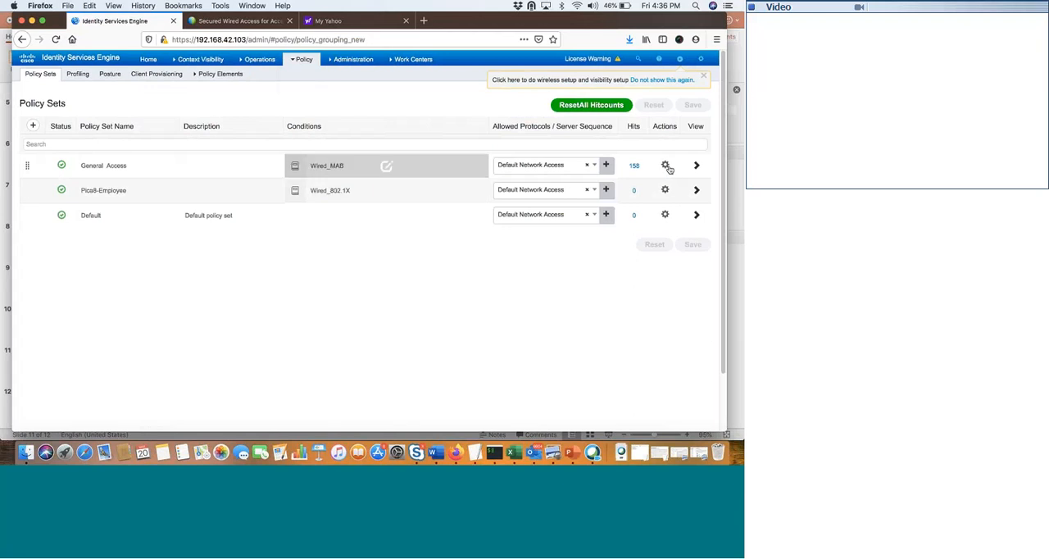
click(696, 166)
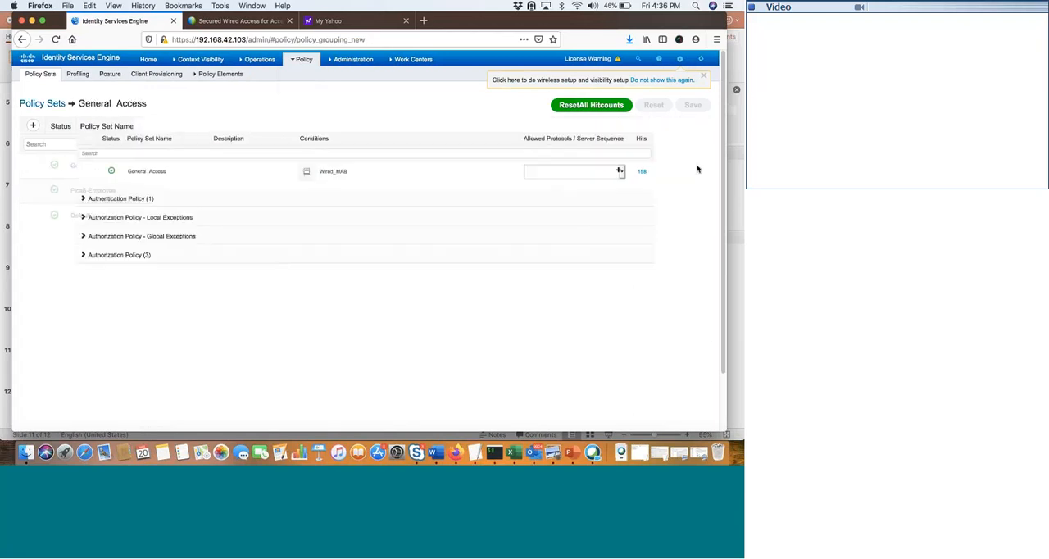
click(28, 199)
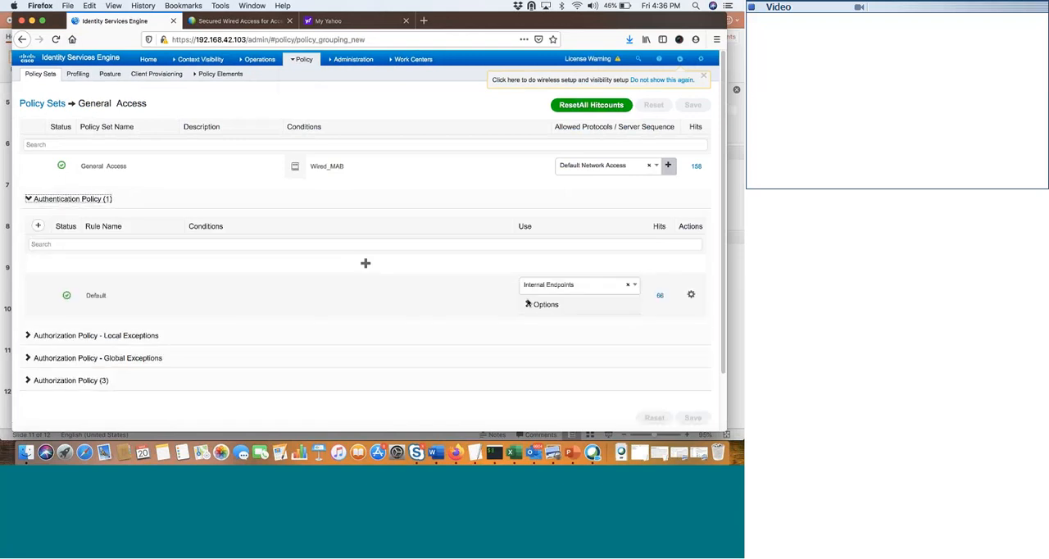
click(528, 304)
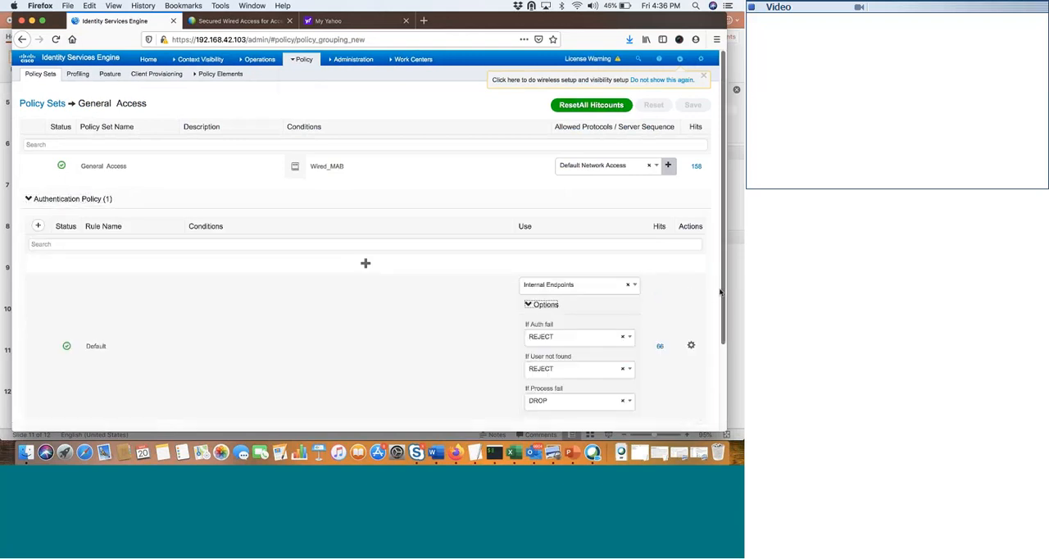
drag(721, 292, 713, 368)
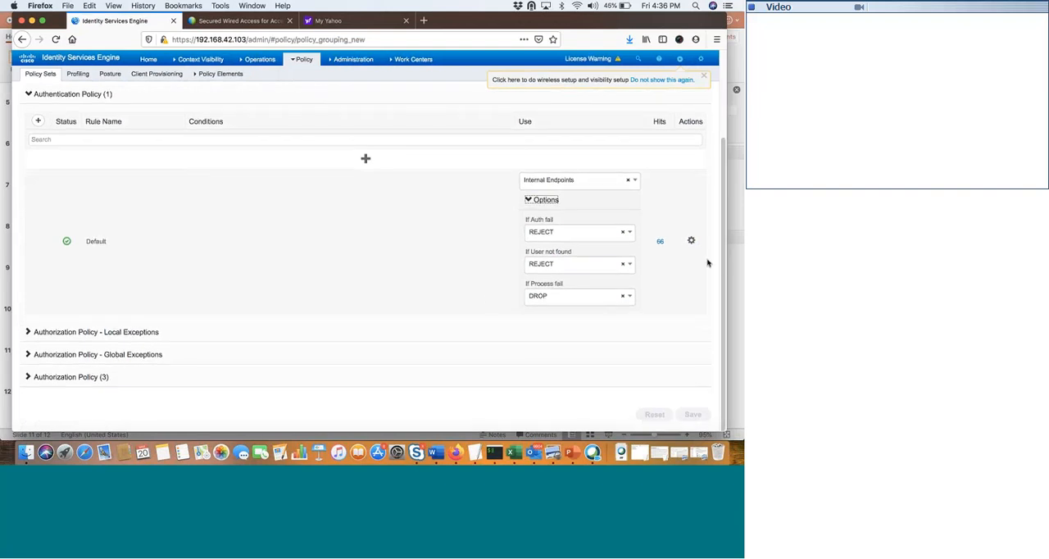
scroll(713, 227, up, 2)
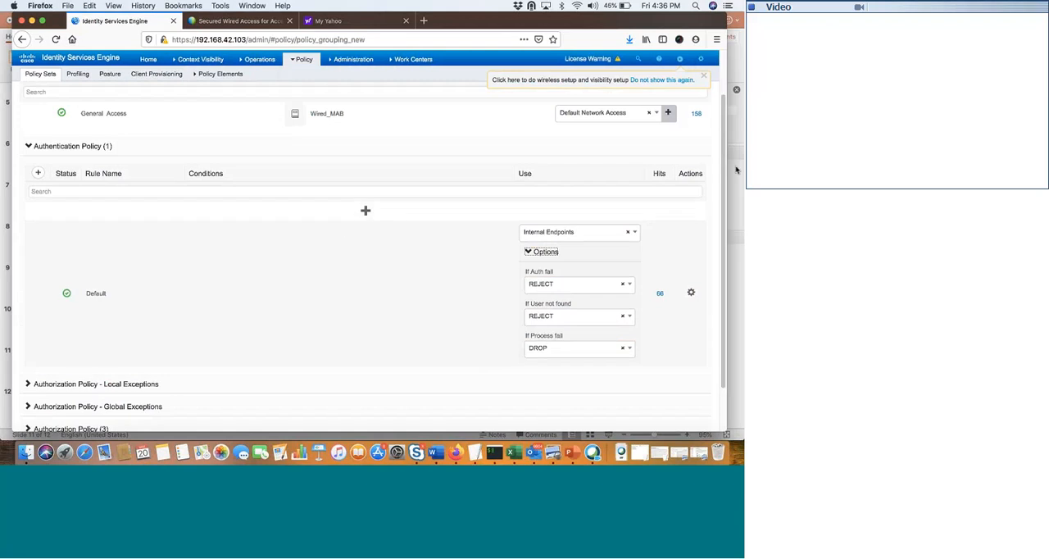
scroll(721, 213, down, 2)
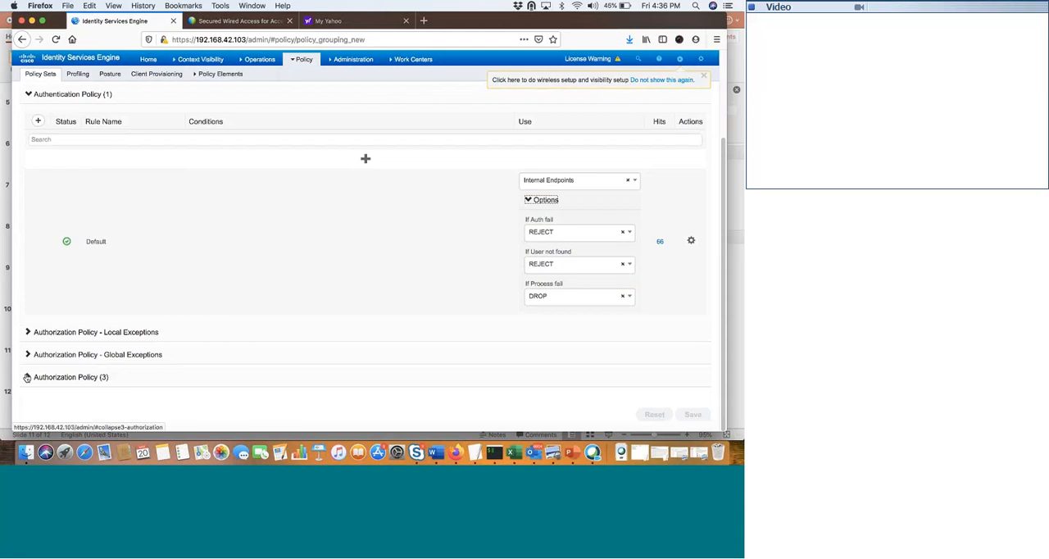
- Expand the General Access authorization policy and review its rules, including the profiles assigned to AccessPoint-Downloadable-ACL
click(30, 377)
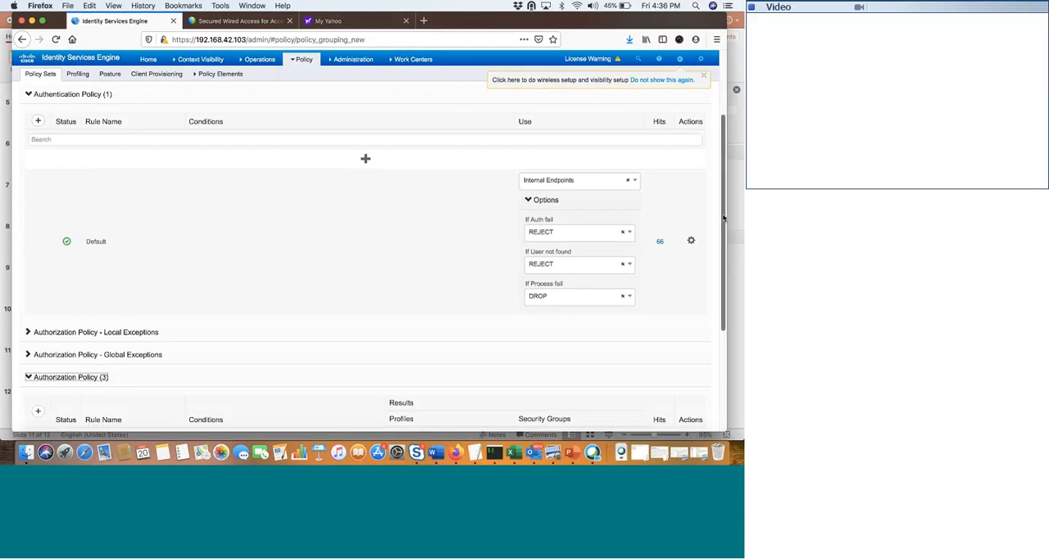
drag(722, 218, 719, 296)
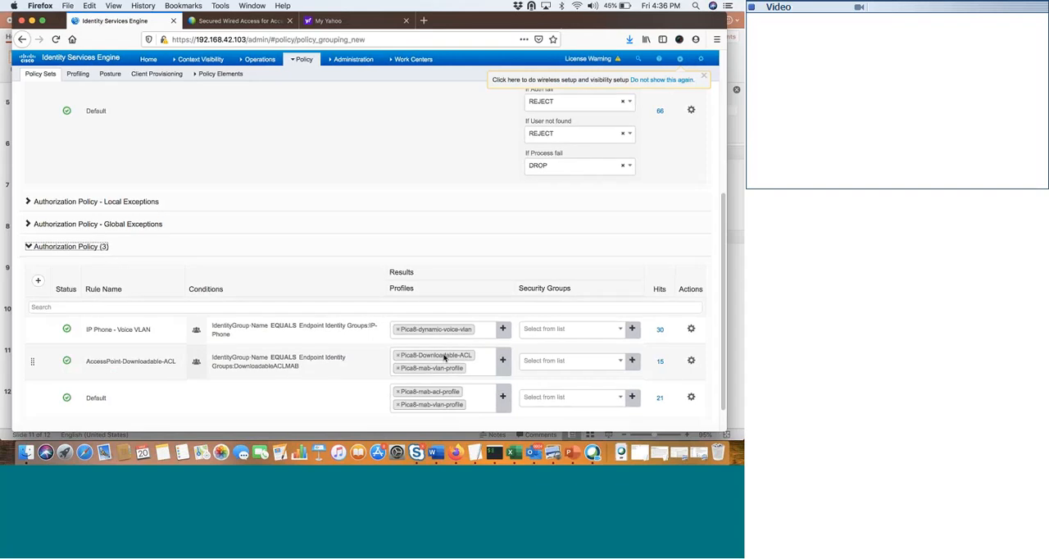
click(484, 362)
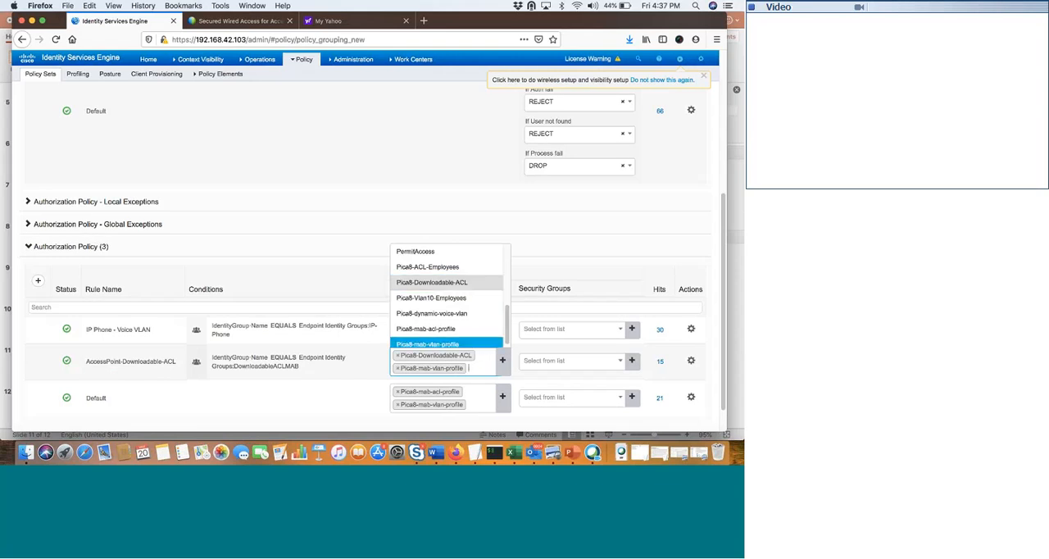
click(326, 422)
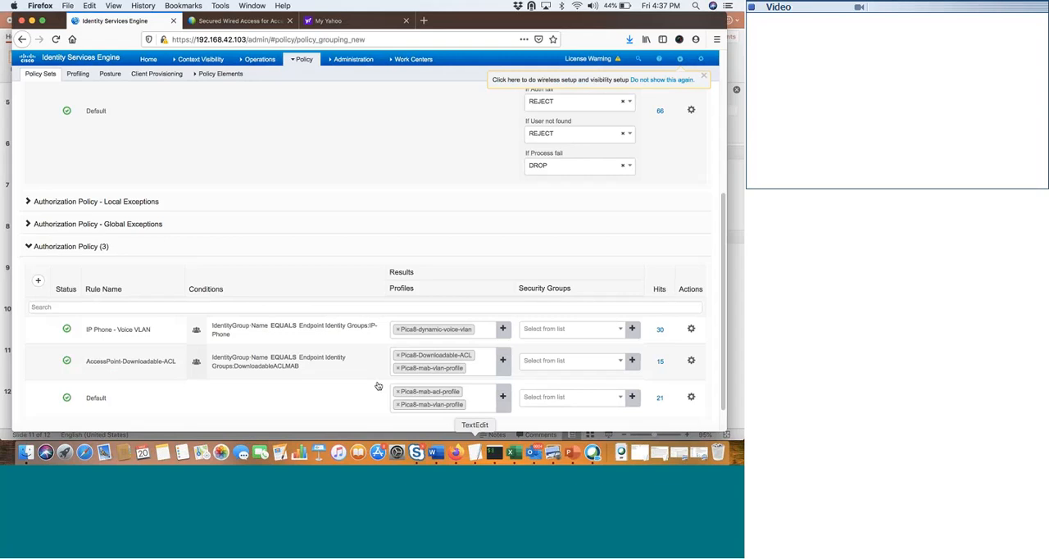
- Check the PowerPoint outline, copy the two VLAN 10 running-config commands from the Access Point notes in TextEdit, and run them in iTerm2
click(573, 454)
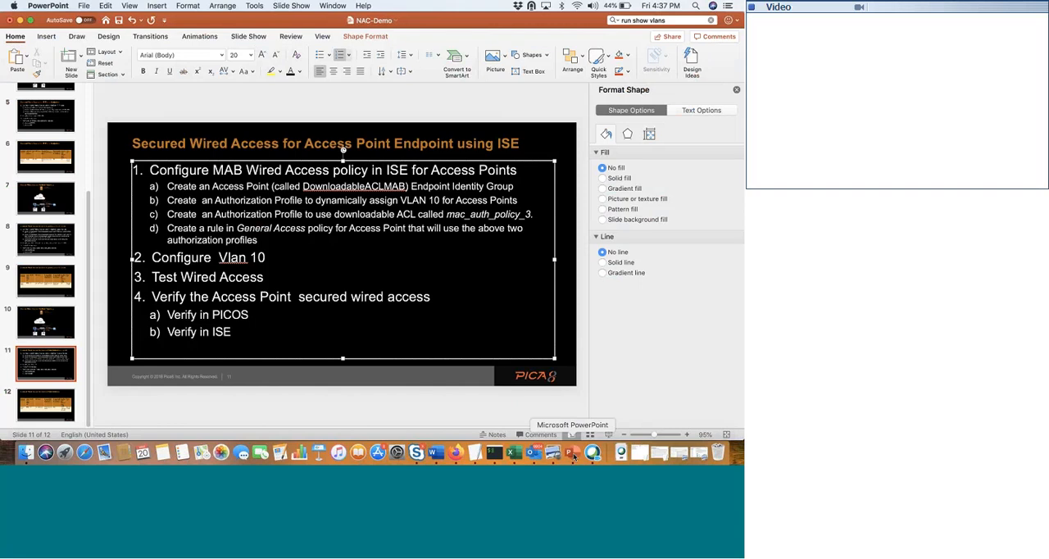
click(476, 454)
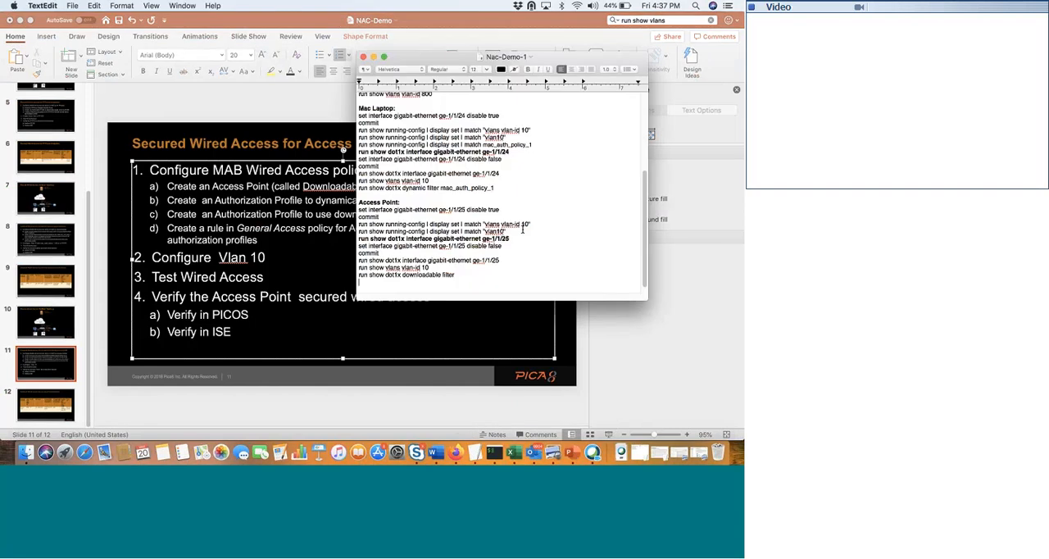
drag(503, 232, 361, 228)
key(super+c)
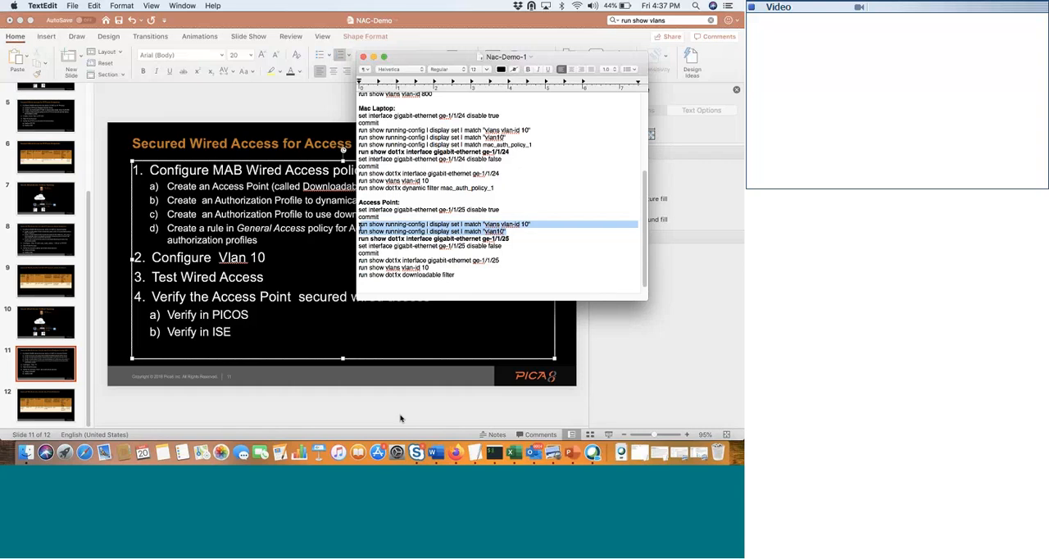
click(494, 452)
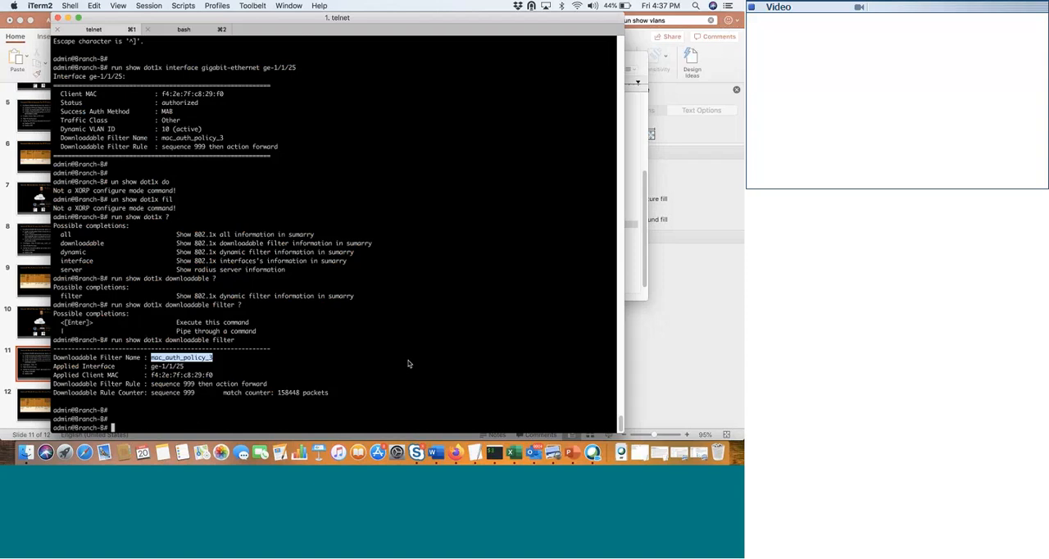
key(super+v)
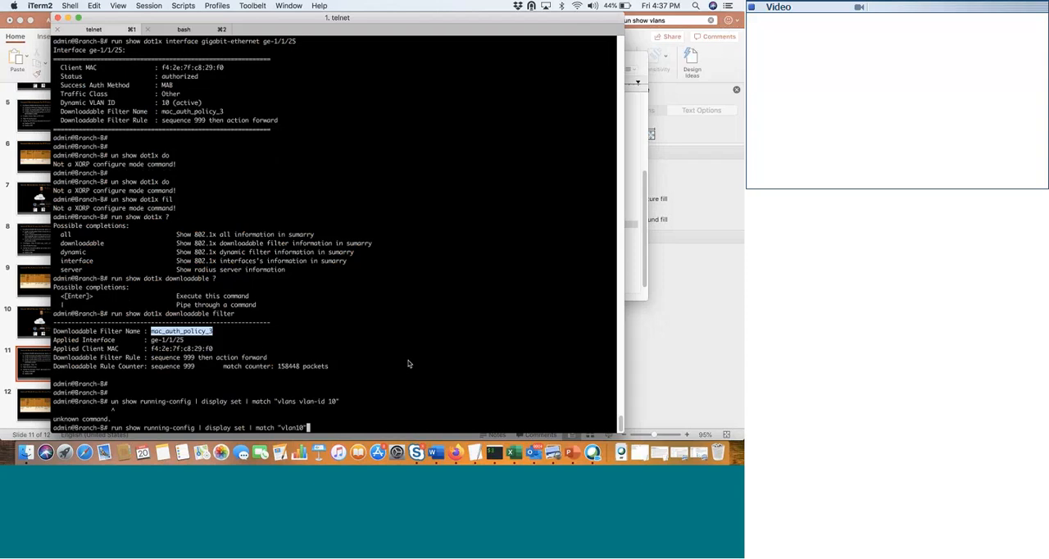
key(Return)
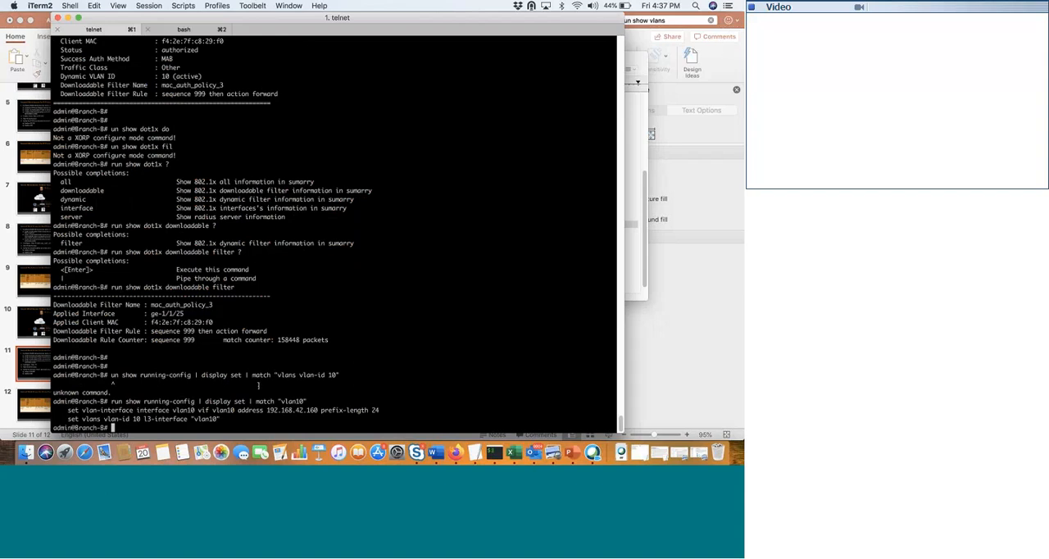
- Run the corrected command run show running-config | display set | match "vlans vlan-id 10" on the switch
text(r)
drag(123, 375, 249, 375)
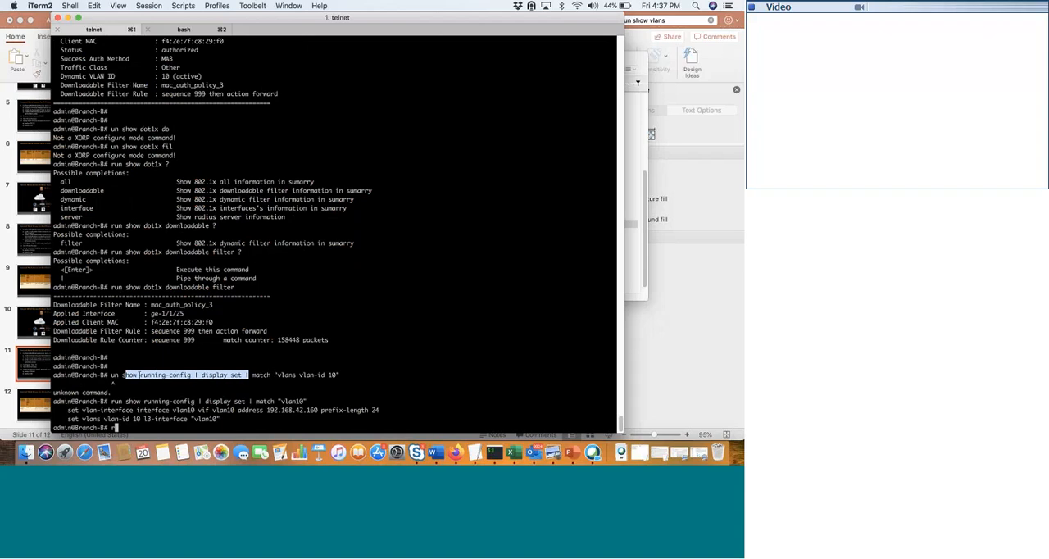
drag(123, 374, 339, 378)
text(show running-config | display set | match "vlans vlan-id 10")
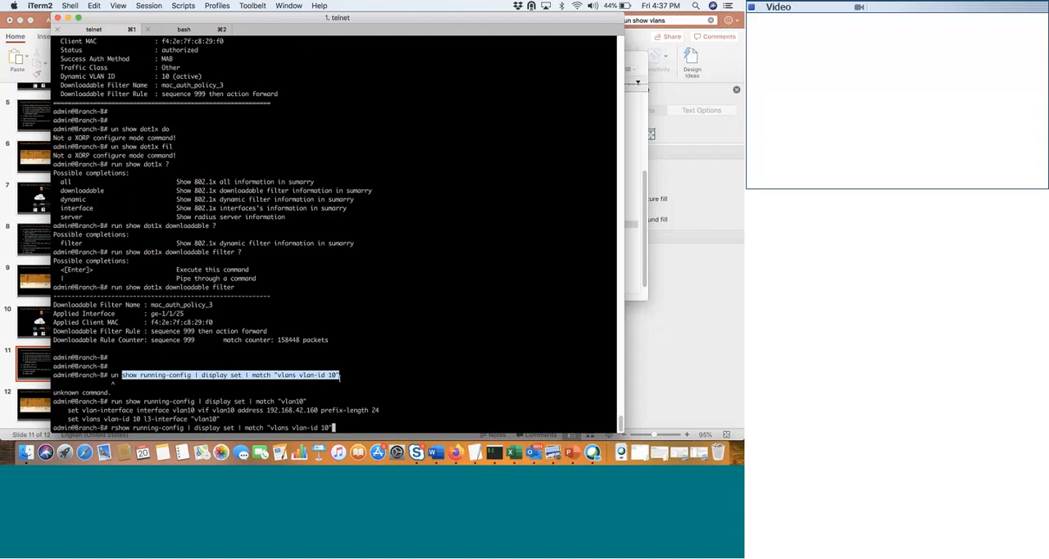
click(340, 375)
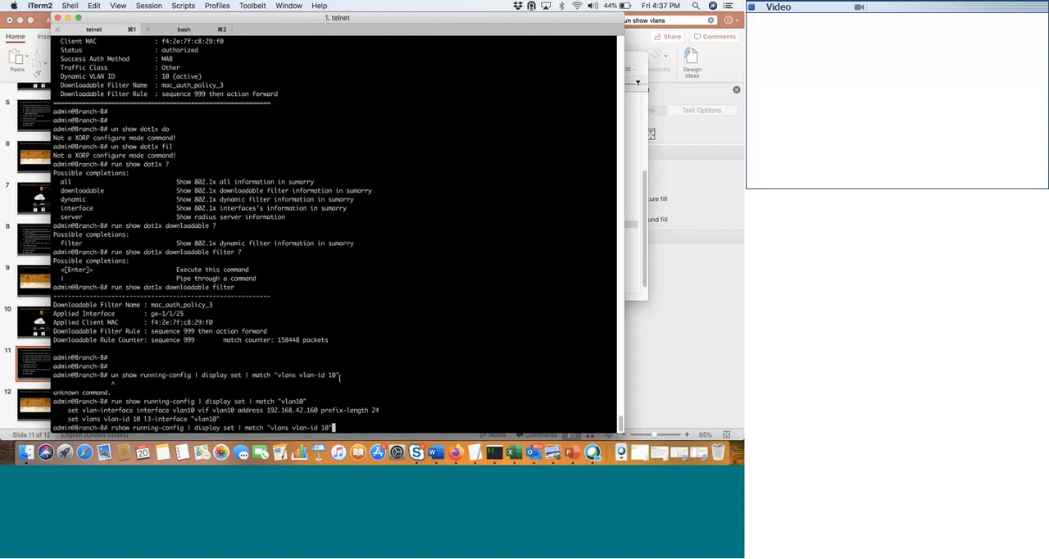
key(Left)
key(Left)
key(Left)
key(Left)
key(Left)
key(Left)
key(Left)
key(Left)
key(Left)
key(Left)
key(Left)
key(Left)
key(Left)
key(Left)
key(Left)
key(Left)
key(Left)
key(Left)
key(Left)
key(Left)
key(Left)
key(Left)
key(Left)
key(Left)
key(Left)
key(Left)
key(Left)
key(Left)
key(Left)
key(Left)
key(Left)
key(Left)
key(Left)
key(Left)
key(Left)
key(Left)
key(Left)
key(Left)
key(Left)
key(Left)
key(Left)
key(Left)
key(Left)
key(Left)
key(Left)
key(Left)
key(Left)
key(Left)
key(Left)
key(Left)
key(Left)
key(Left)
key(Left)
key(Left)
key(Left)
key(Left)
key(Left)
text(un)
key(Return)
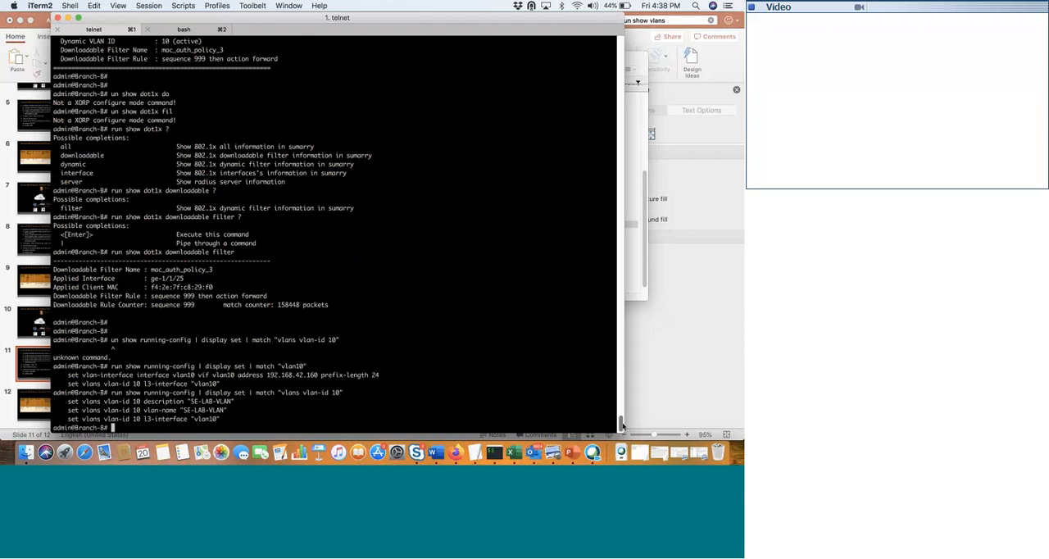
- Copy run show dot1x interface gigabit-ethernet ge-1/1/25 from the earlier terminal output and run it again
drag(622, 423, 622, 423)
scroll(623, 424, up, 6)
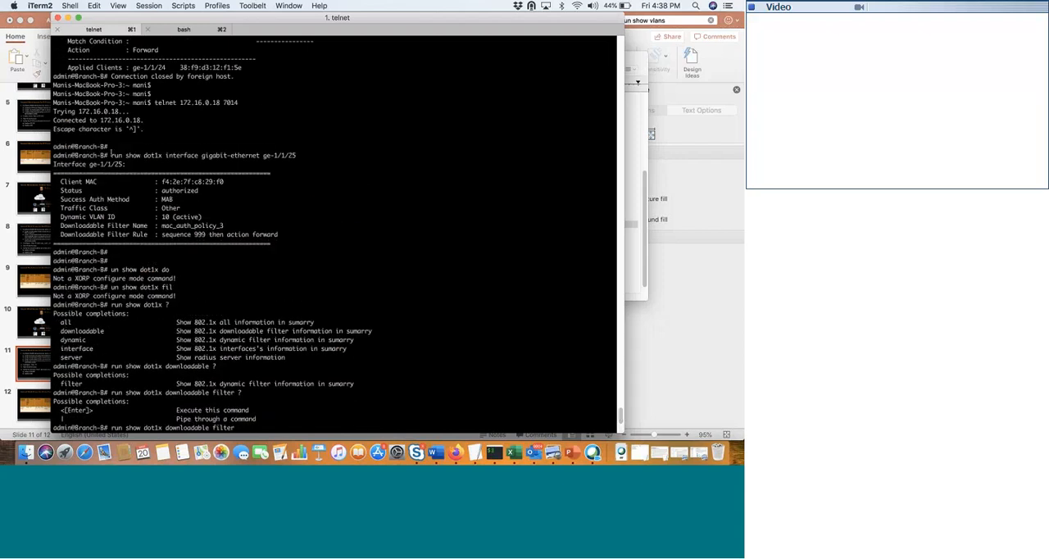
drag(110, 155, 296, 155)
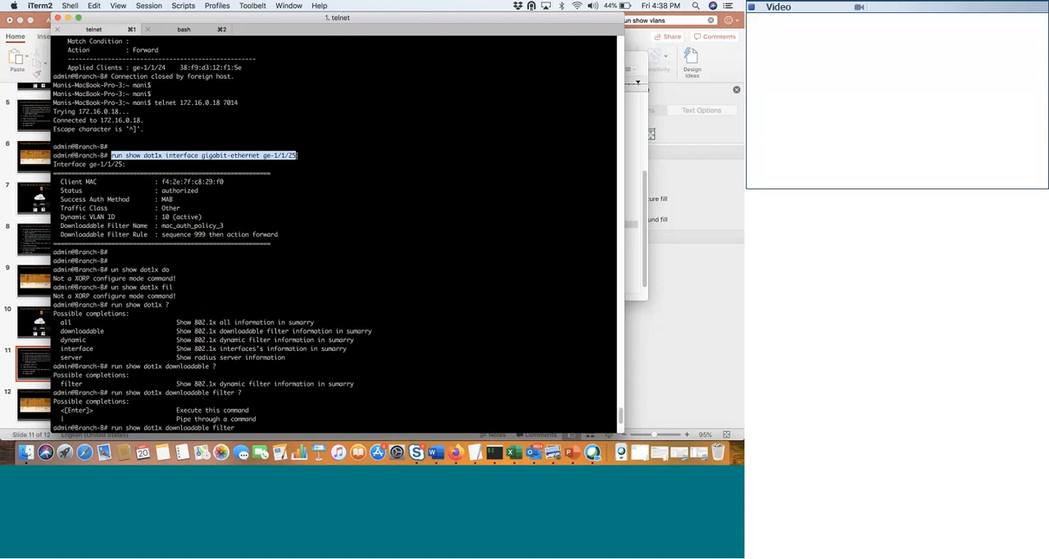
scroll(297, 155, down, 10)
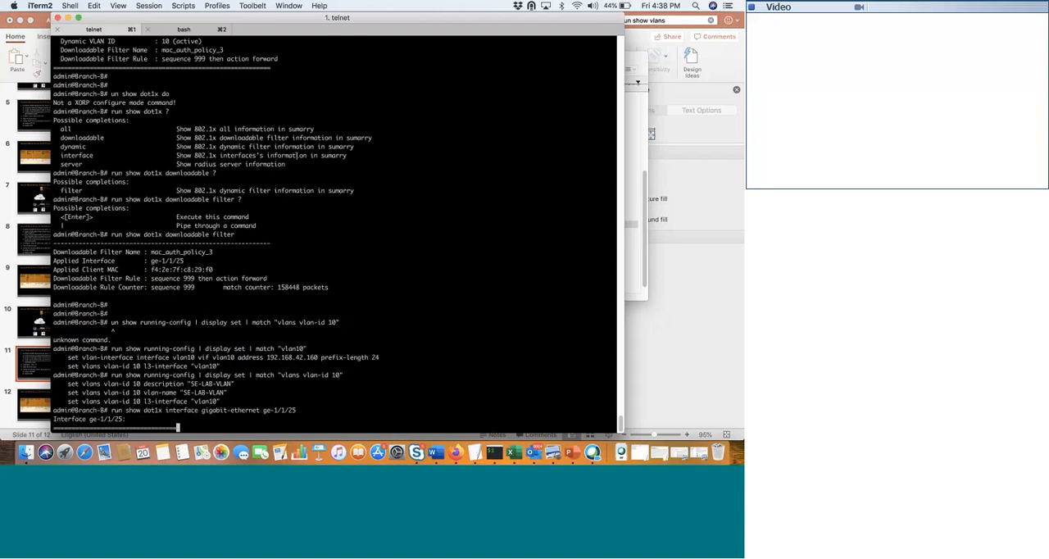
scroll(297, 155, down, 4)
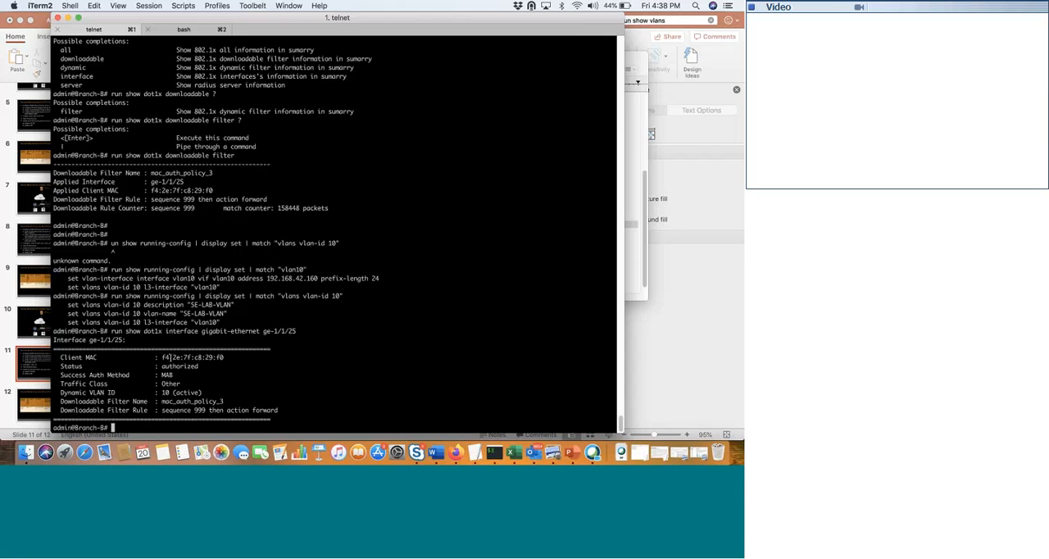
- Examine the client MAC, authentication method, dynamic VLAN ID and downloadable filter entries in the ge-1/1/25 output
drag(162, 357, 223, 358)
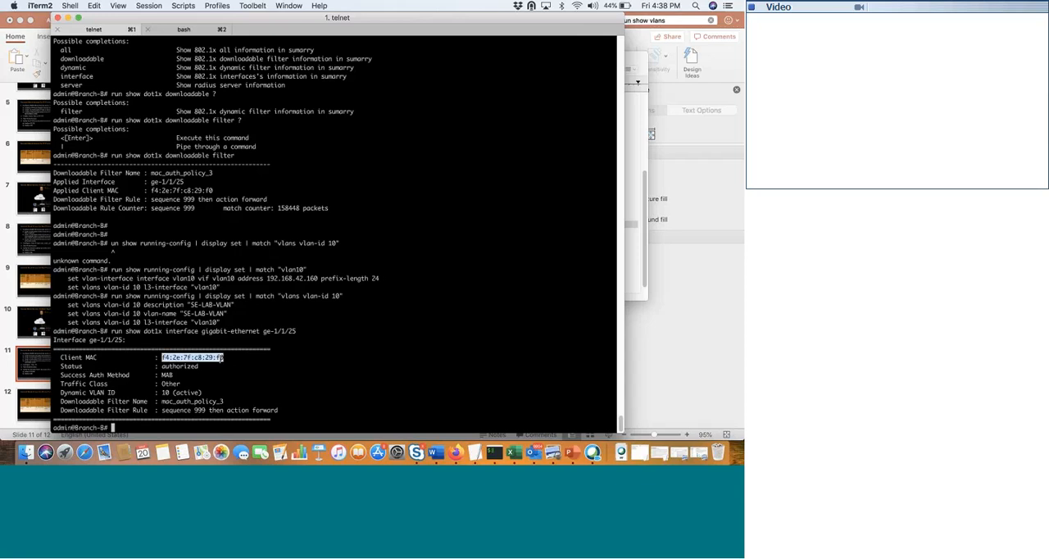
click(218, 357)
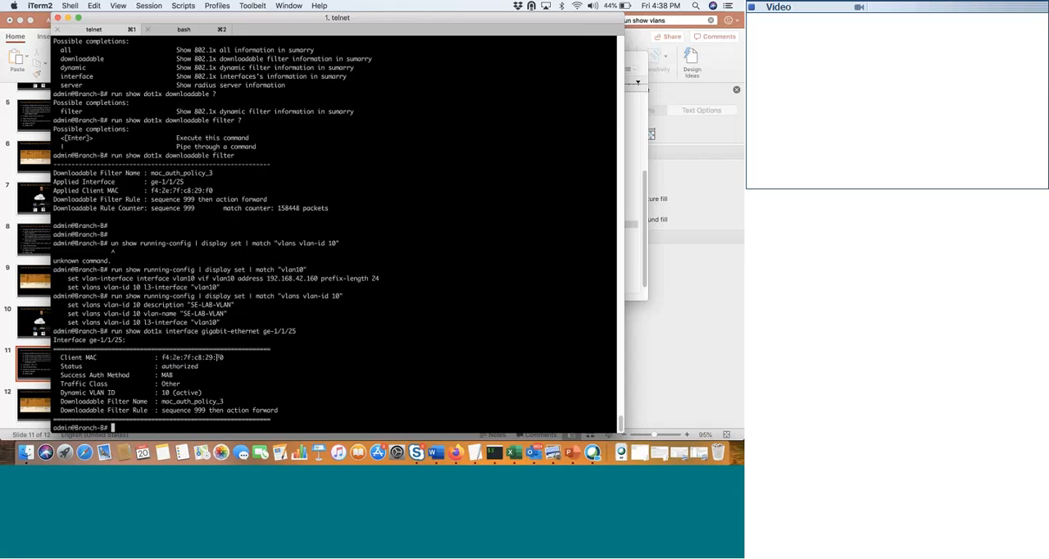
double_click(172, 375)
drag(164, 391, 207, 393)
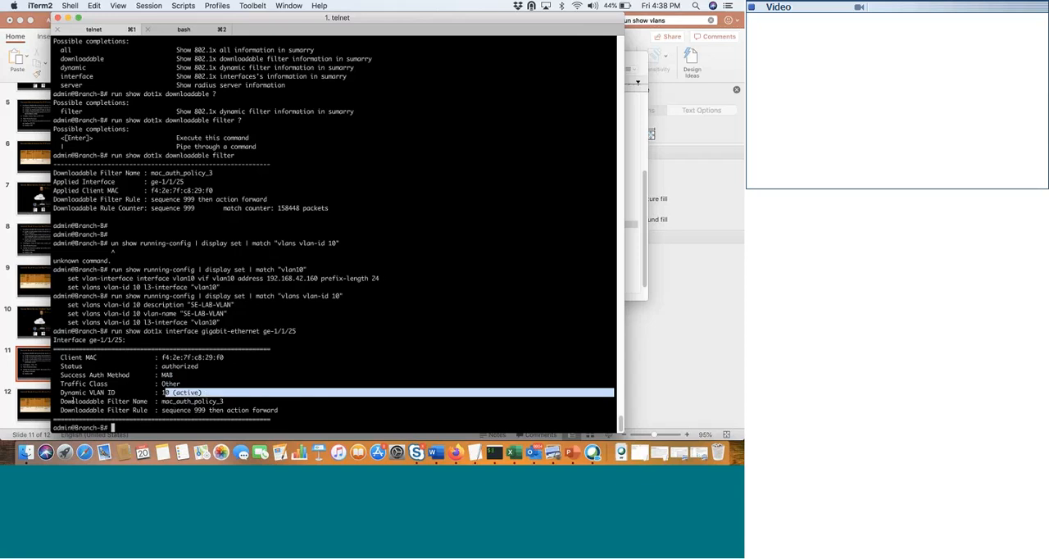
drag(59, 401, 151, 412)
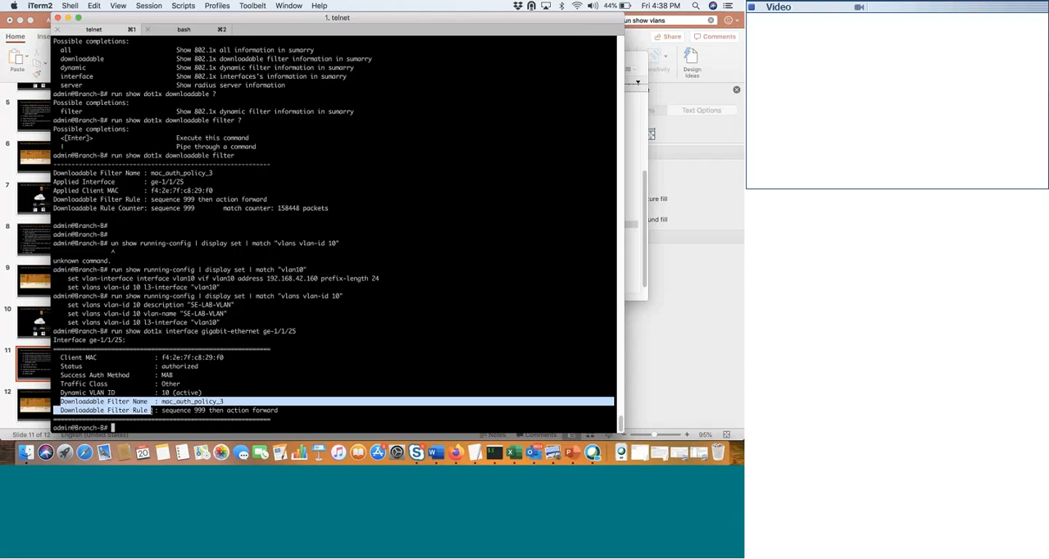
click(187, 414)
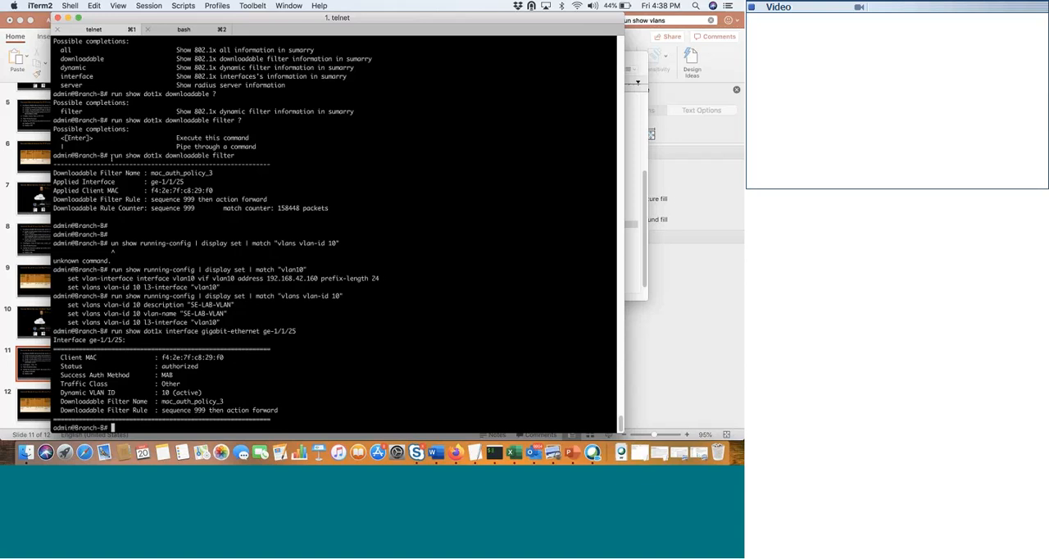
- Rerun the earlier command run show dot1x downloadable filter, and examine the filter rule and its match counter
drag(112, 156, 238, 154)
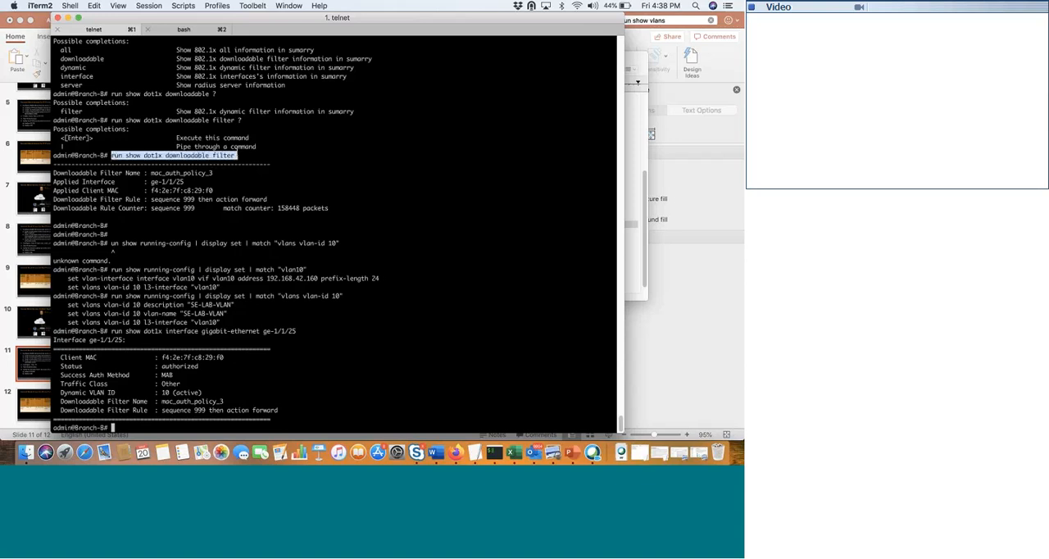
text(run show dot1x downloadable filter)
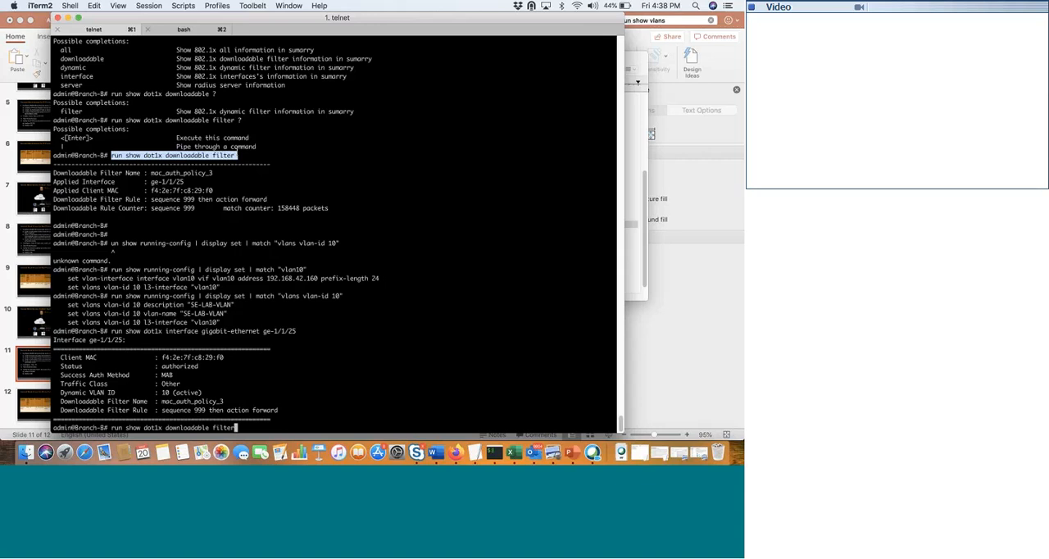
key(Return)
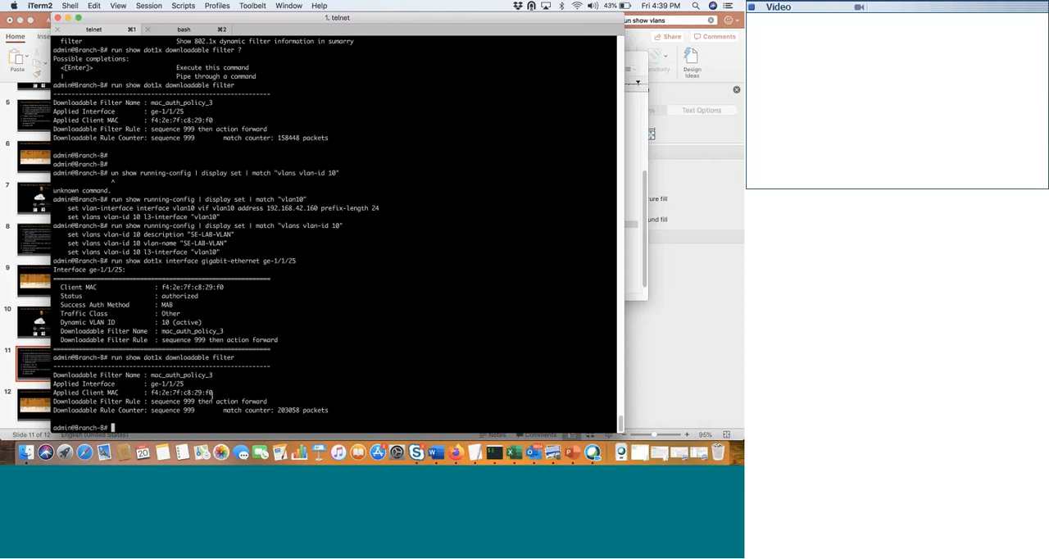
drag(191, 401, 217, 402)
click(288, 410)
drag(280, 410, 302, 410)
- Copy run show vlans vlan-id 10 from the TextEdit notes, run it in iTerm2, and check the untagged ports for ge-1/1/25
click(475, 452)
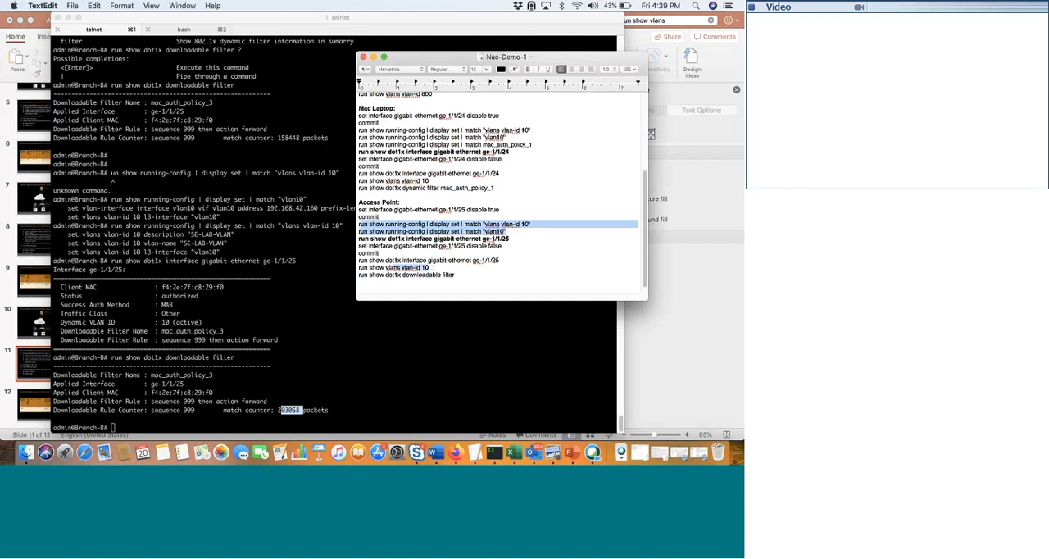
drag(429, 267, 359, 269)
key(super+c)
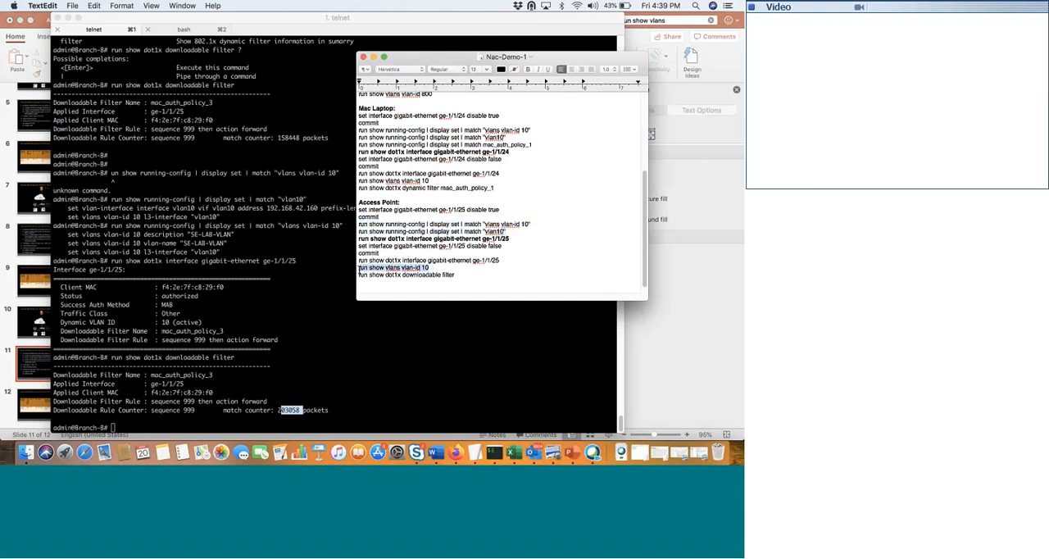
click(252, 306)
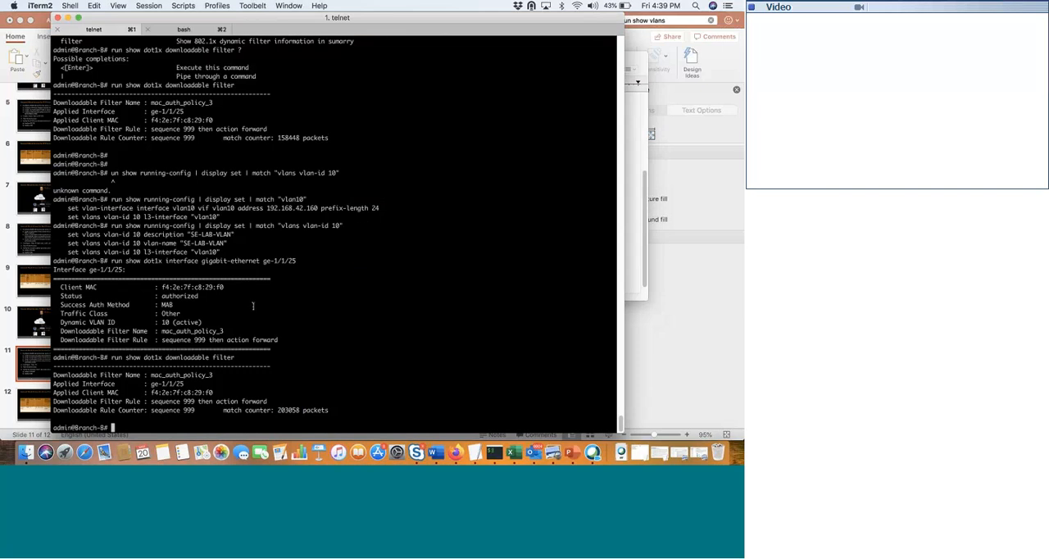
key(super+v)
key(Return)
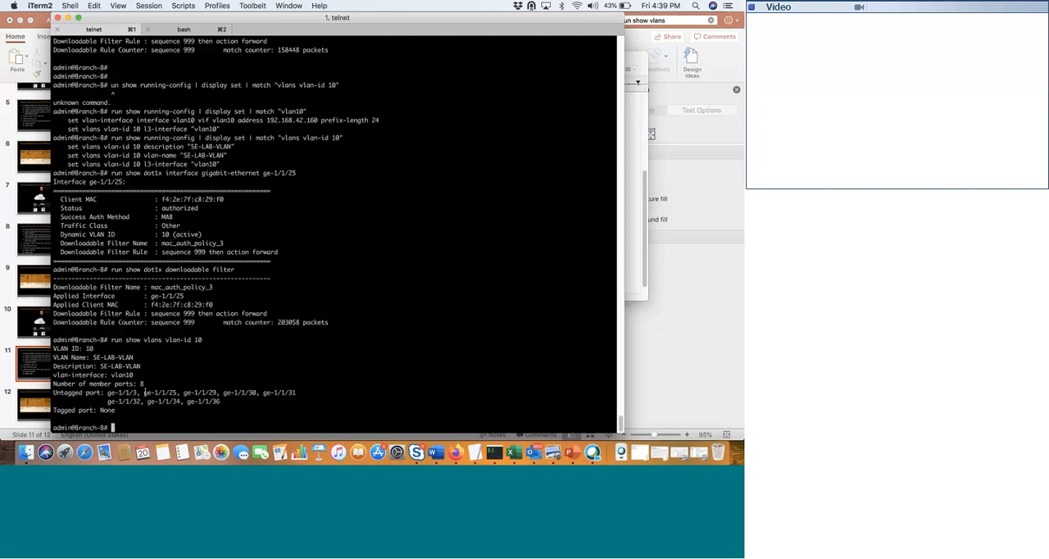
drag(144, 392, 177, 393)
- Check the verification items on the PowerPoint outline slide, switch to Firefox, and open the RADIUS live logs in ISE
click(571, 452)
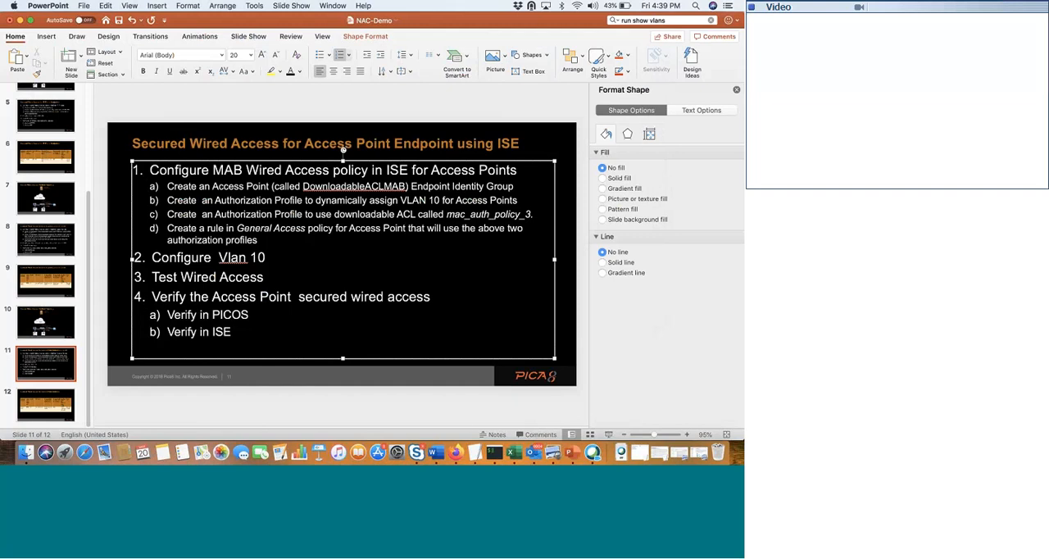
click(456, 453)
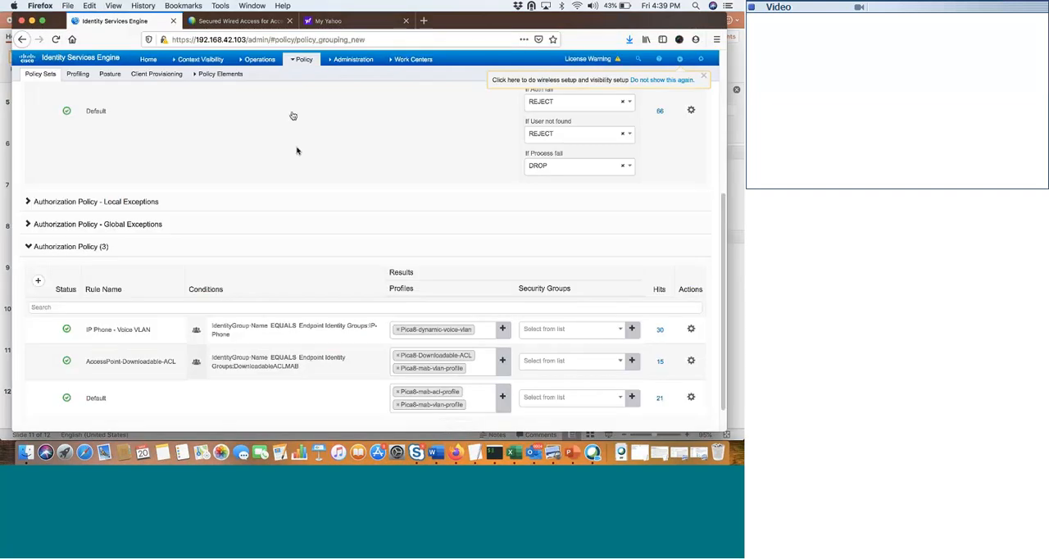
click(259, 59)
click(261, 86)
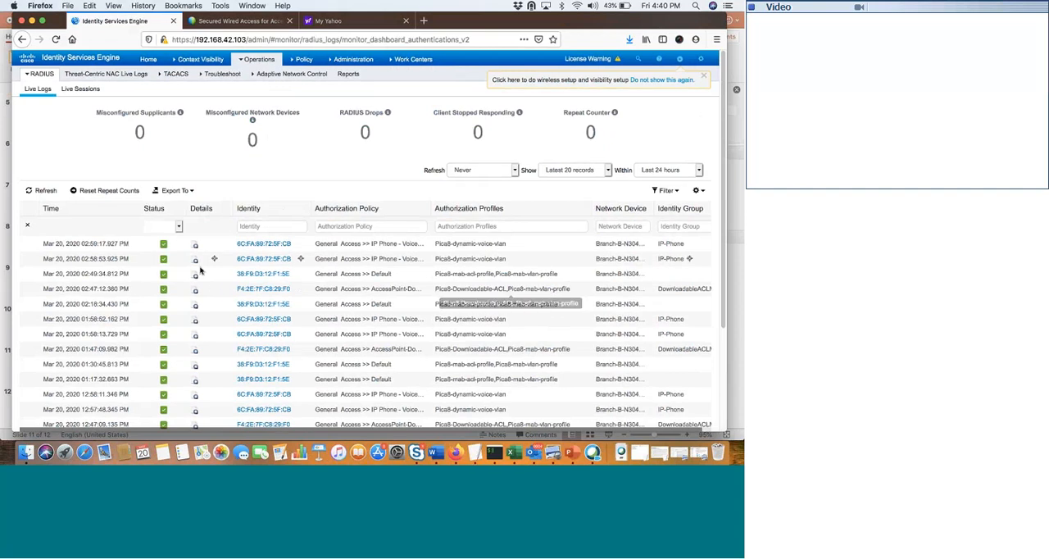
- Open the details of the latest access point authentication and examine the Tunnel-Private-Group-ID and downloadable ACL name in its result
click(195, 292)
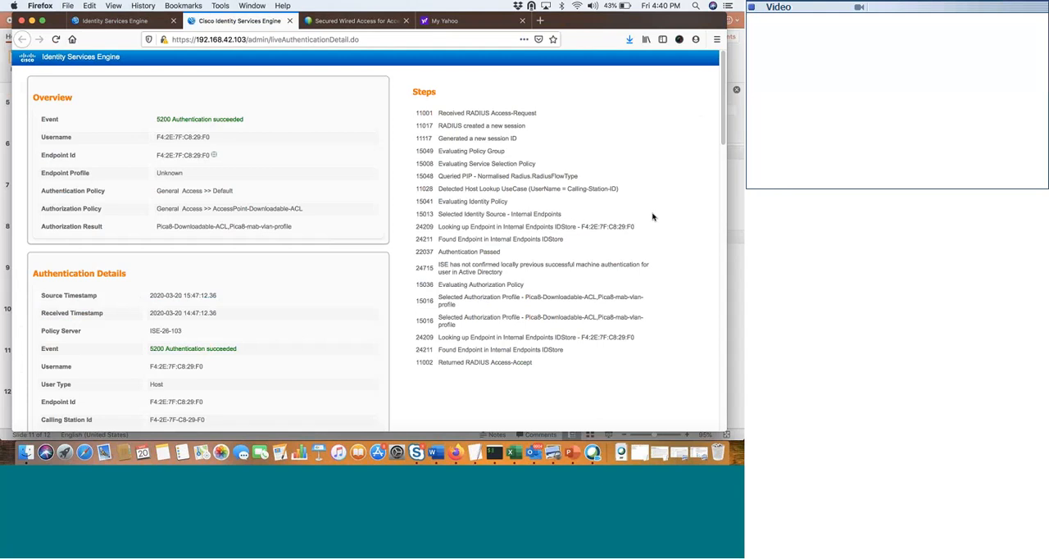
drag(722, 131, 701, 447)
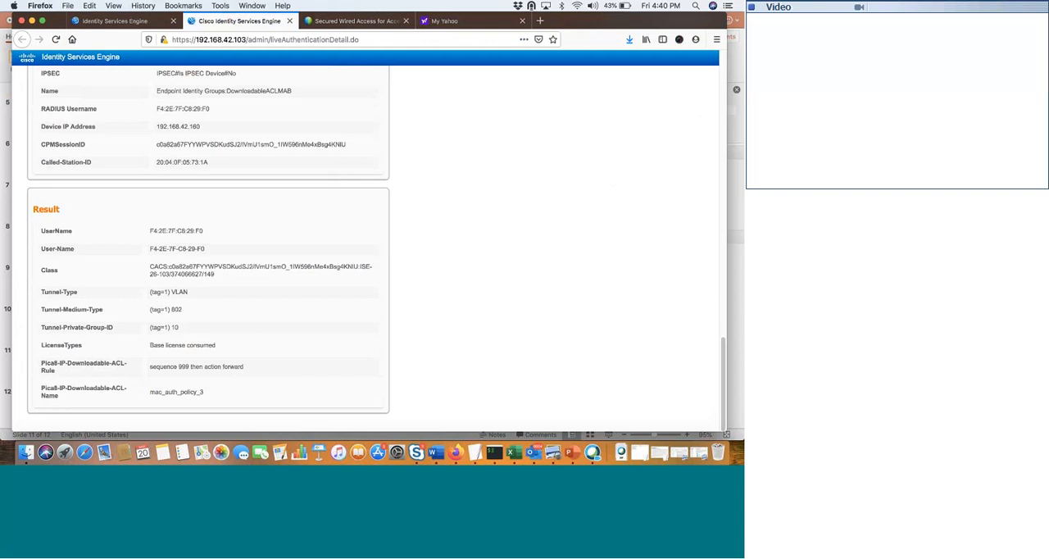
drag(180, 328, 151, 327)
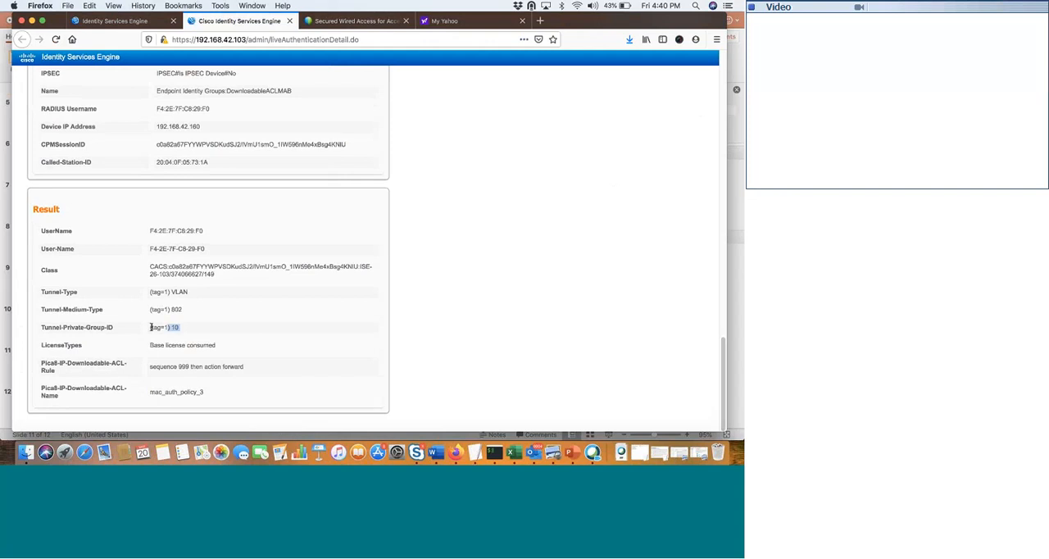
click(148, 394)
drag(148, 393, 205, 397)
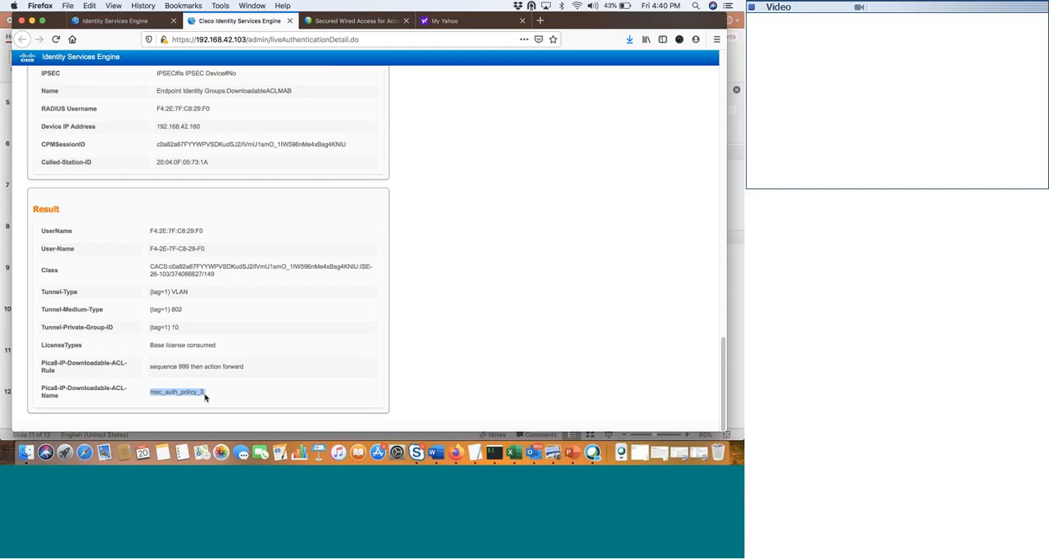
click(356, 34)
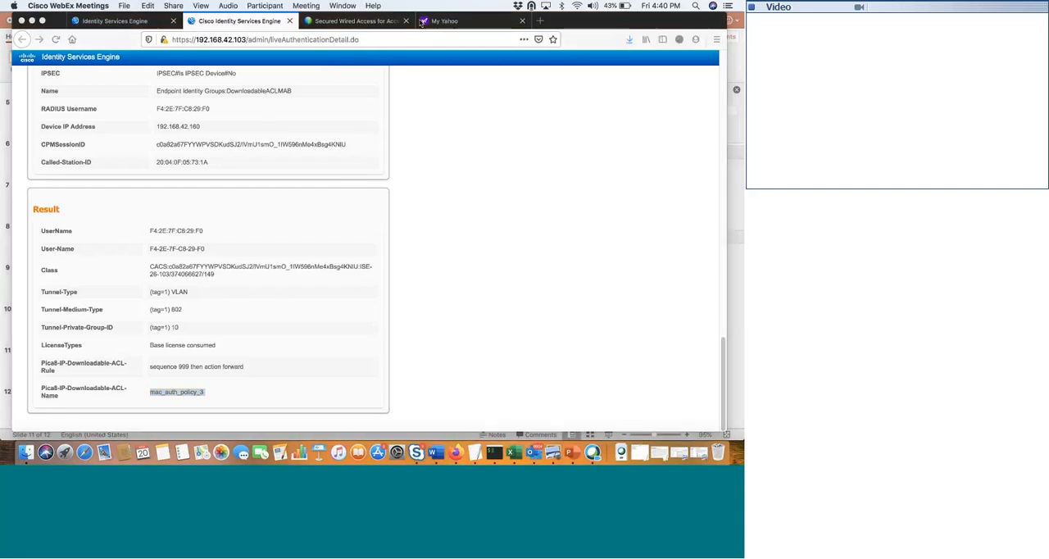